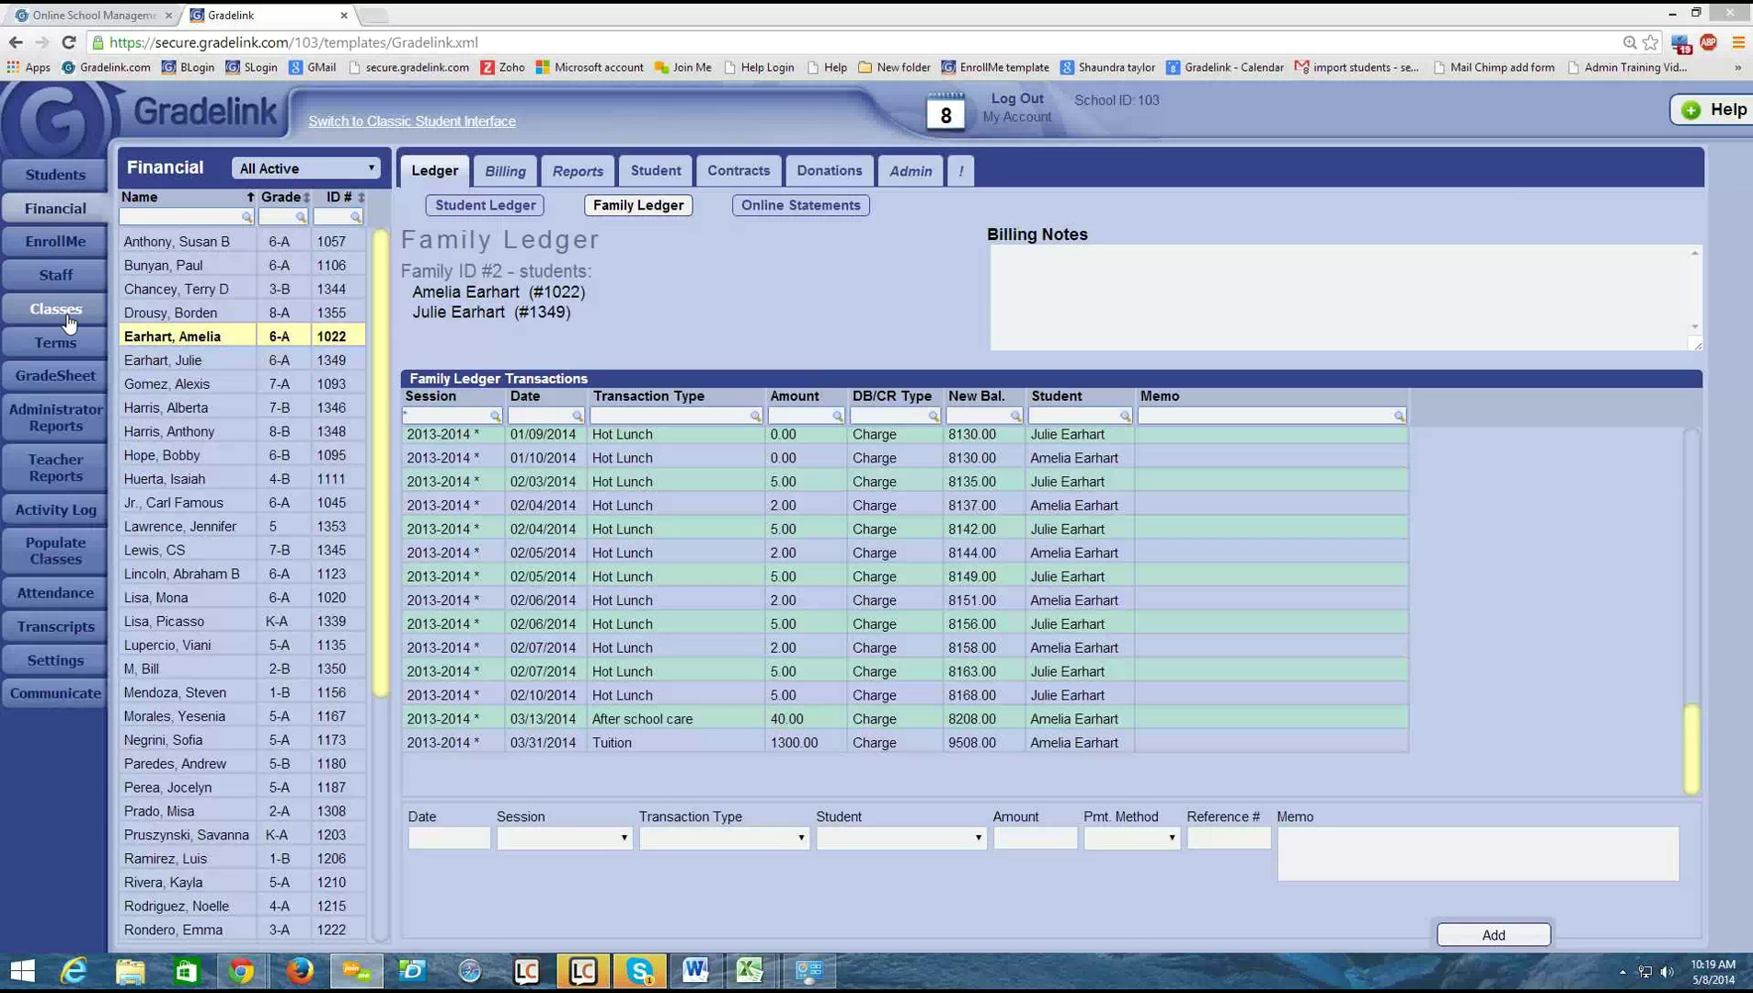
Open the Students module from the left navigation bar.
{"action": "left_click", "coordinate": [67, 186]}
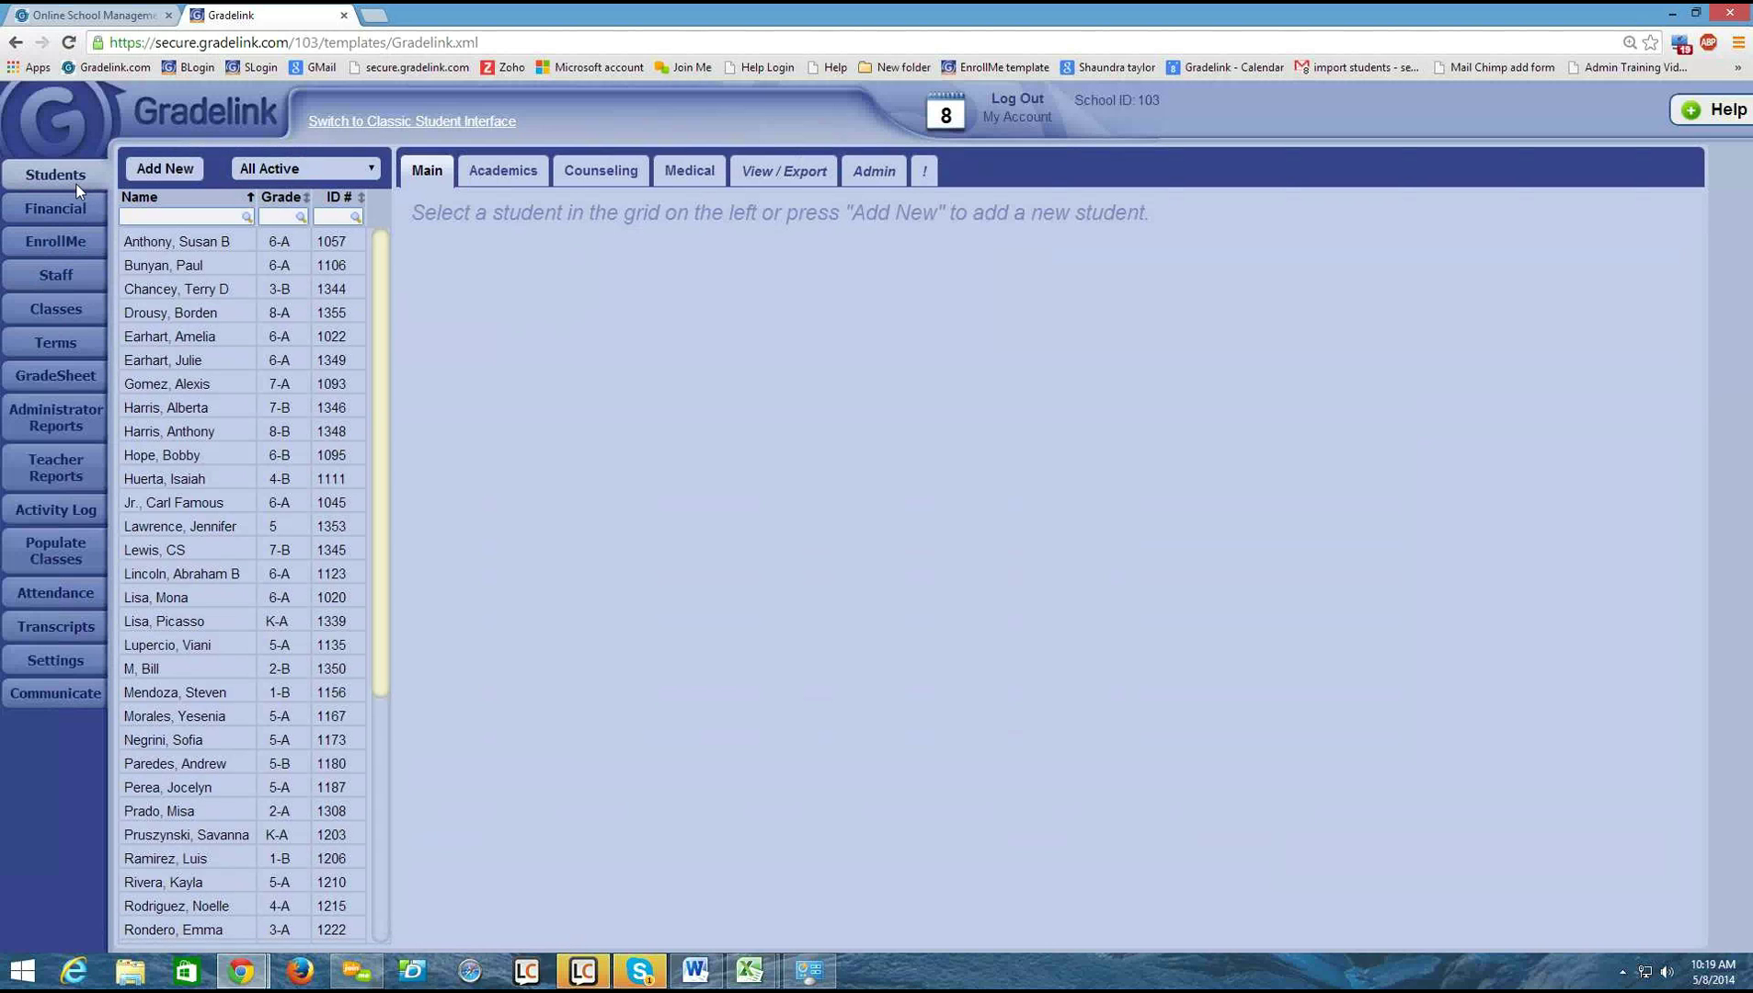
Review both siblings' student records, then switch to the Financial module.
{"action": "left_click", "coordinate": [228, 347]}
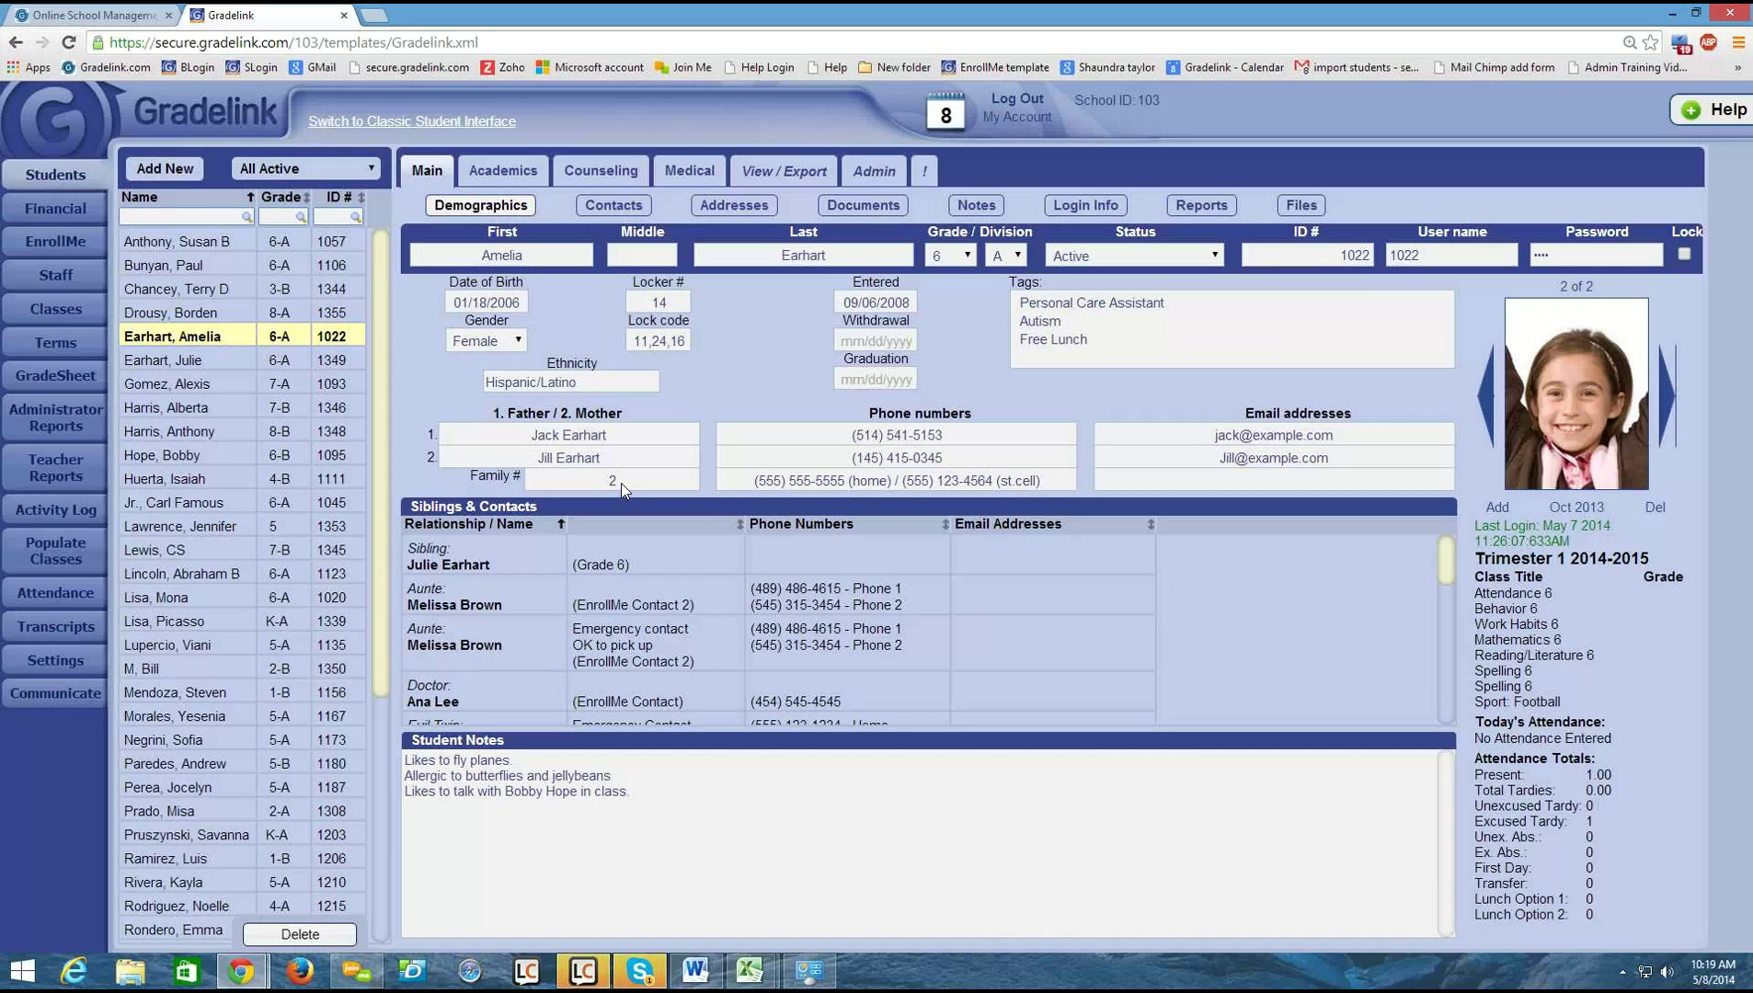
{"action": "left_click", "coordinate": [222, 357]}
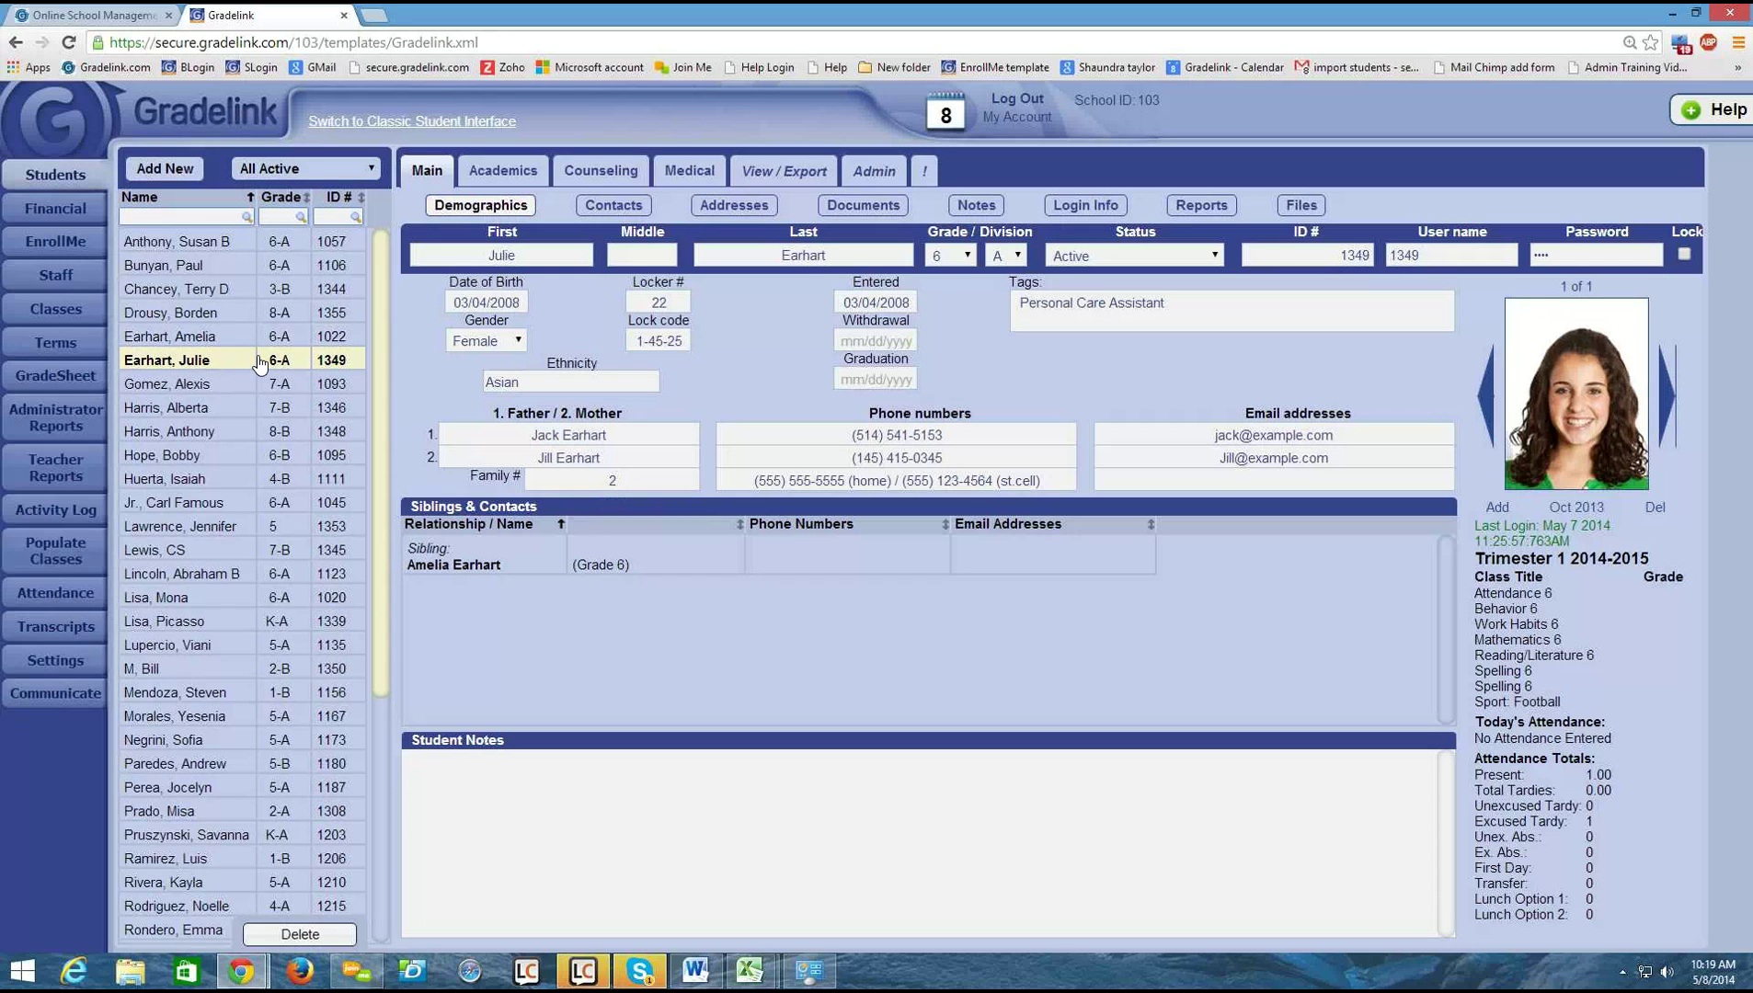
{"action": "left_click", "coordinate": [88, 212]}
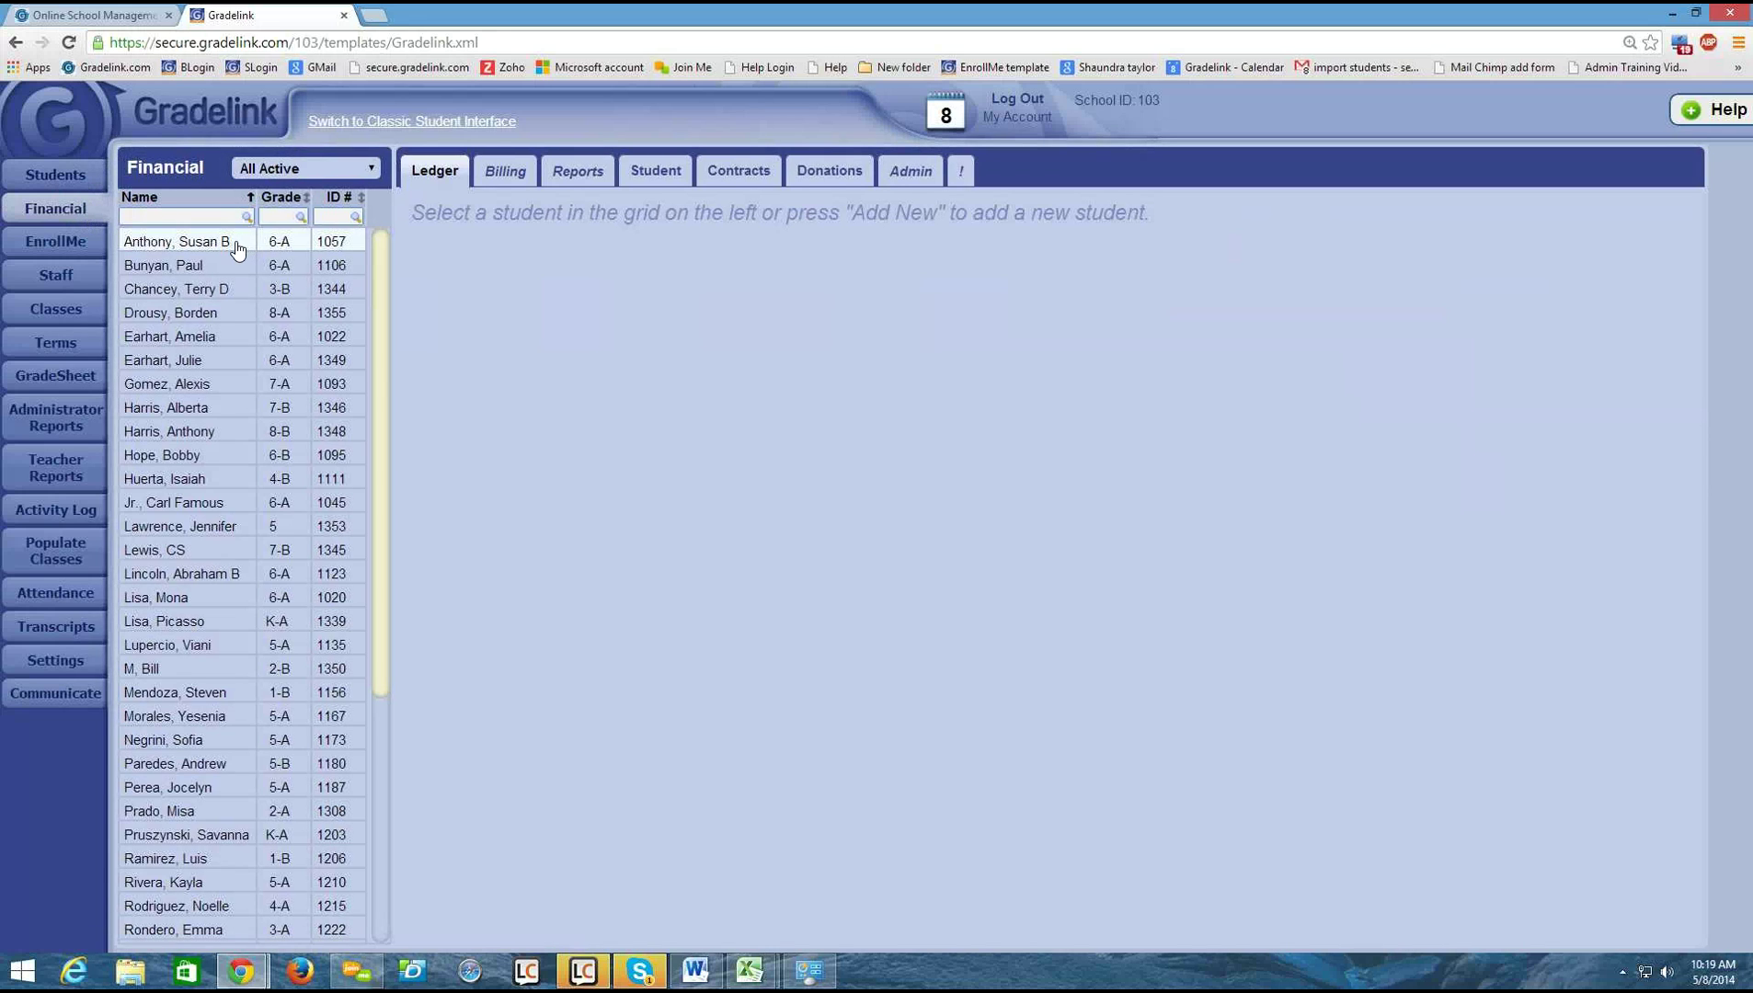
Load the sibling's ledger, review the combined Family Ledger, then go to financial Reports.
{"action": "left_click", "coordinate": [189, 338]}
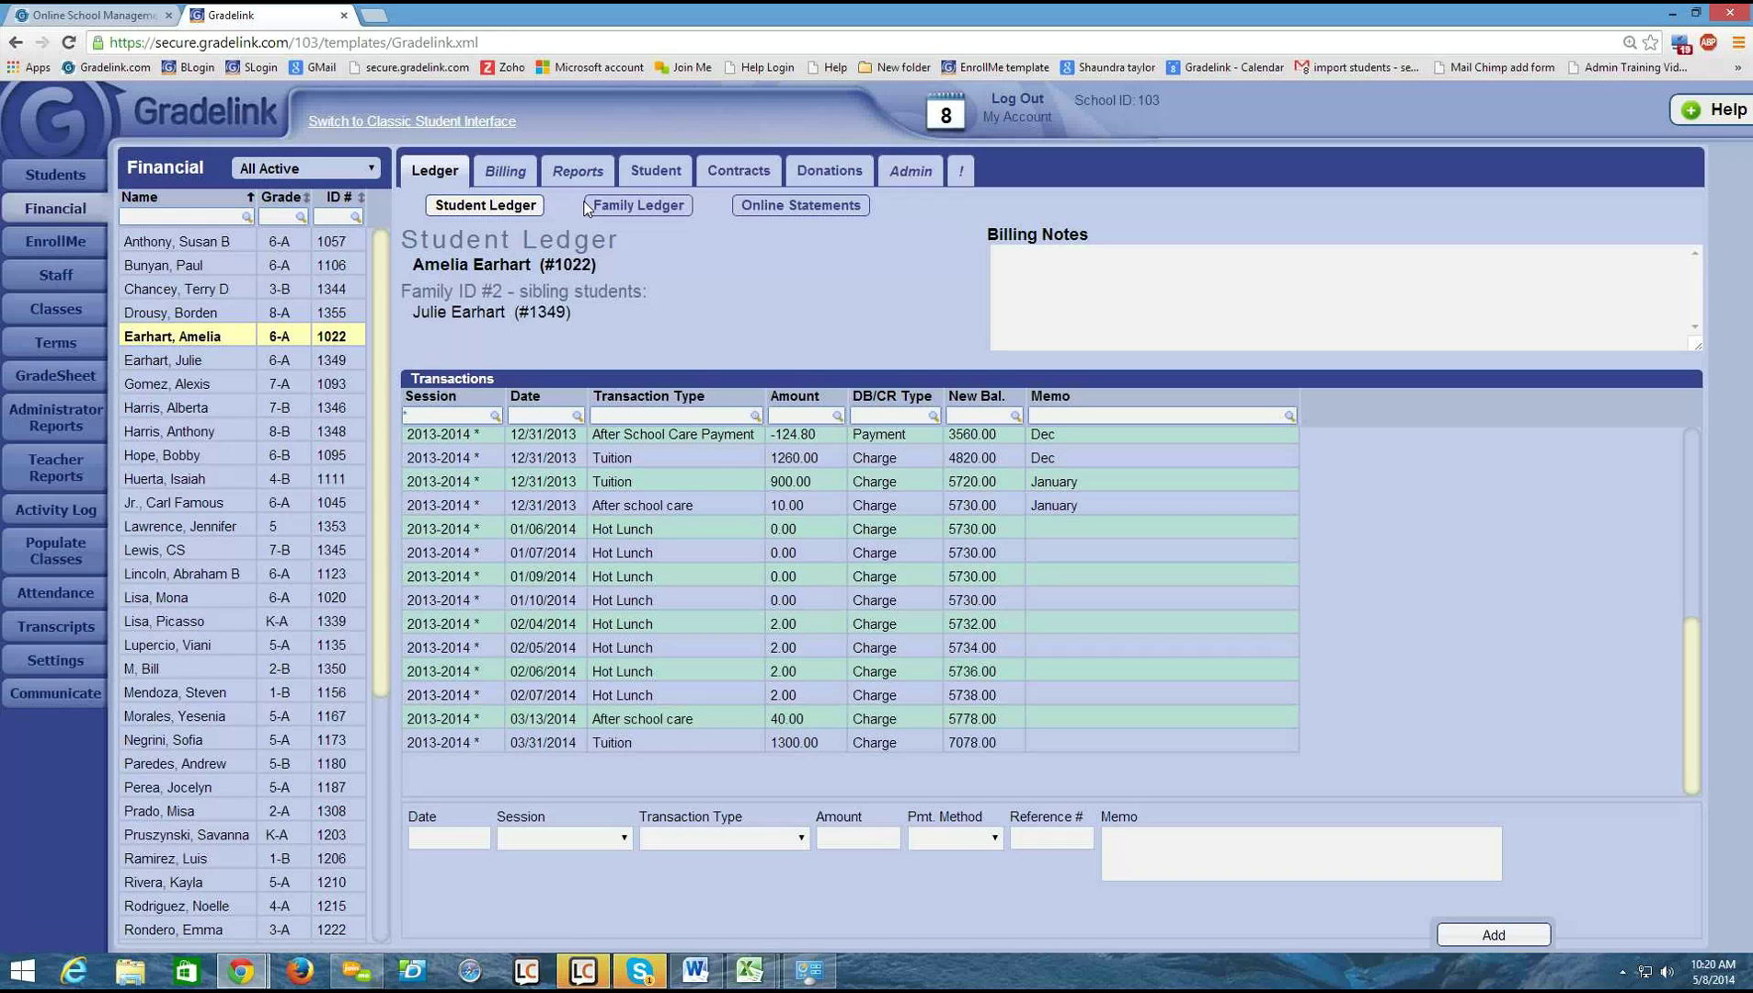
{"action": "left_click", "coordinate": [622, 207]}
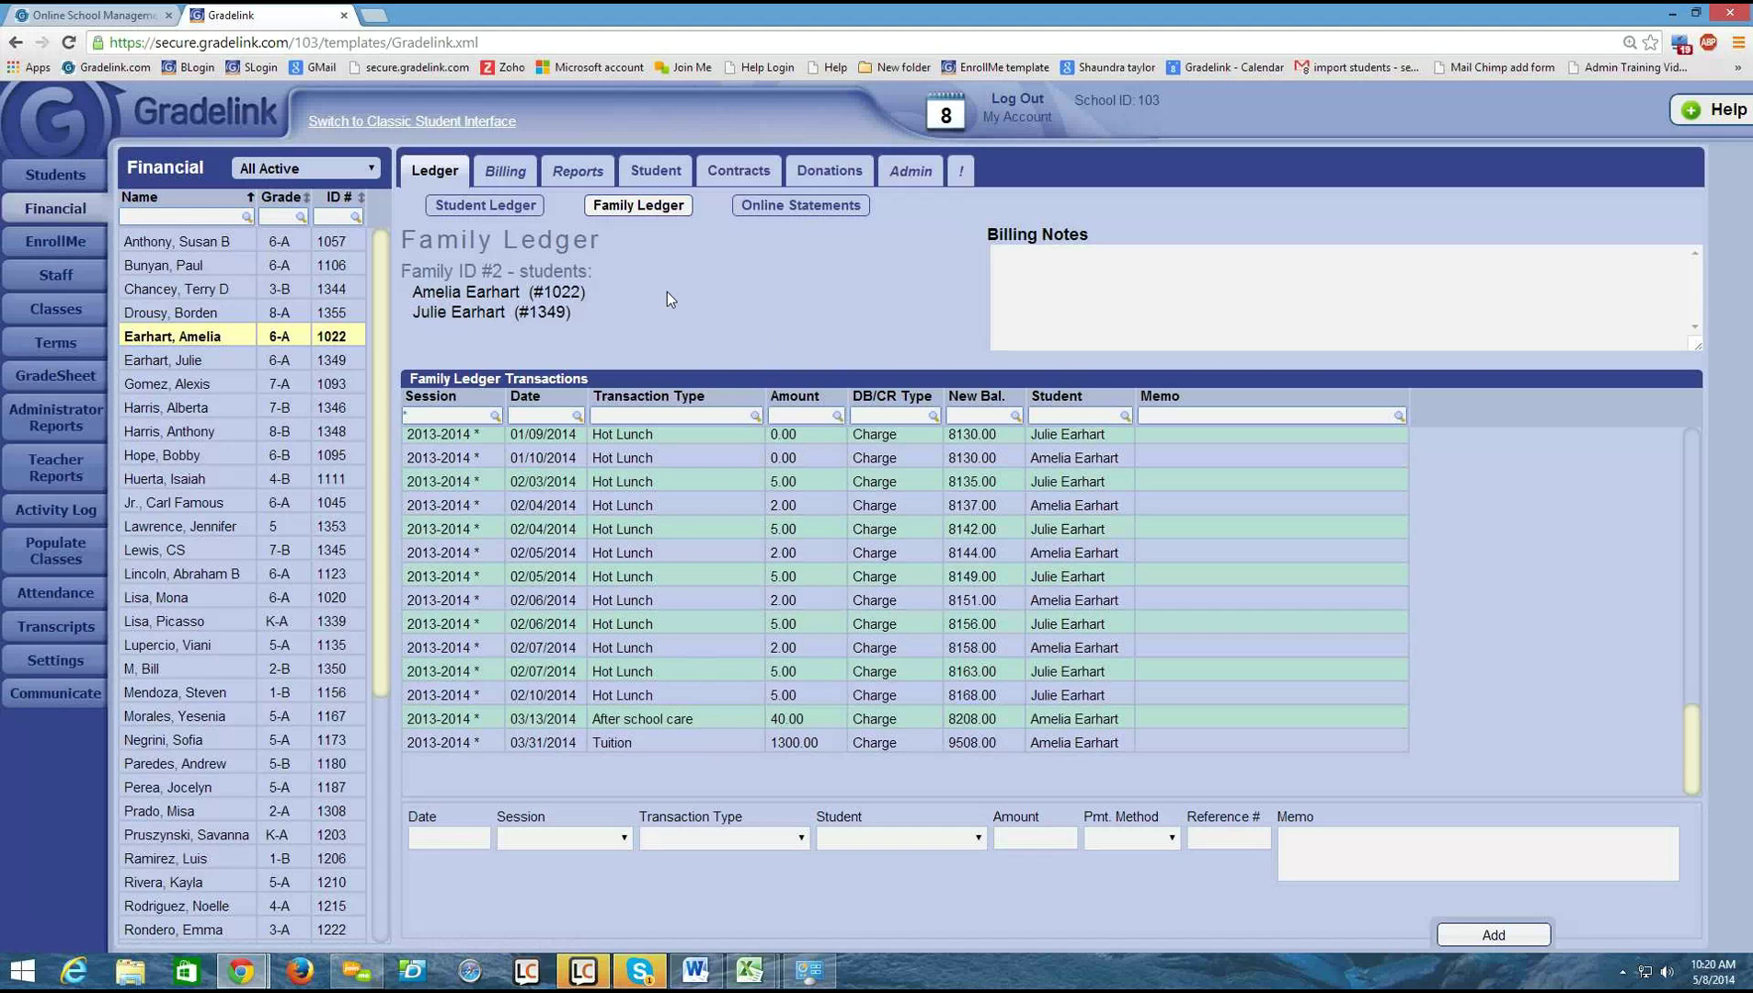
{"action": "left_click", "coordinate": [579, 172]}
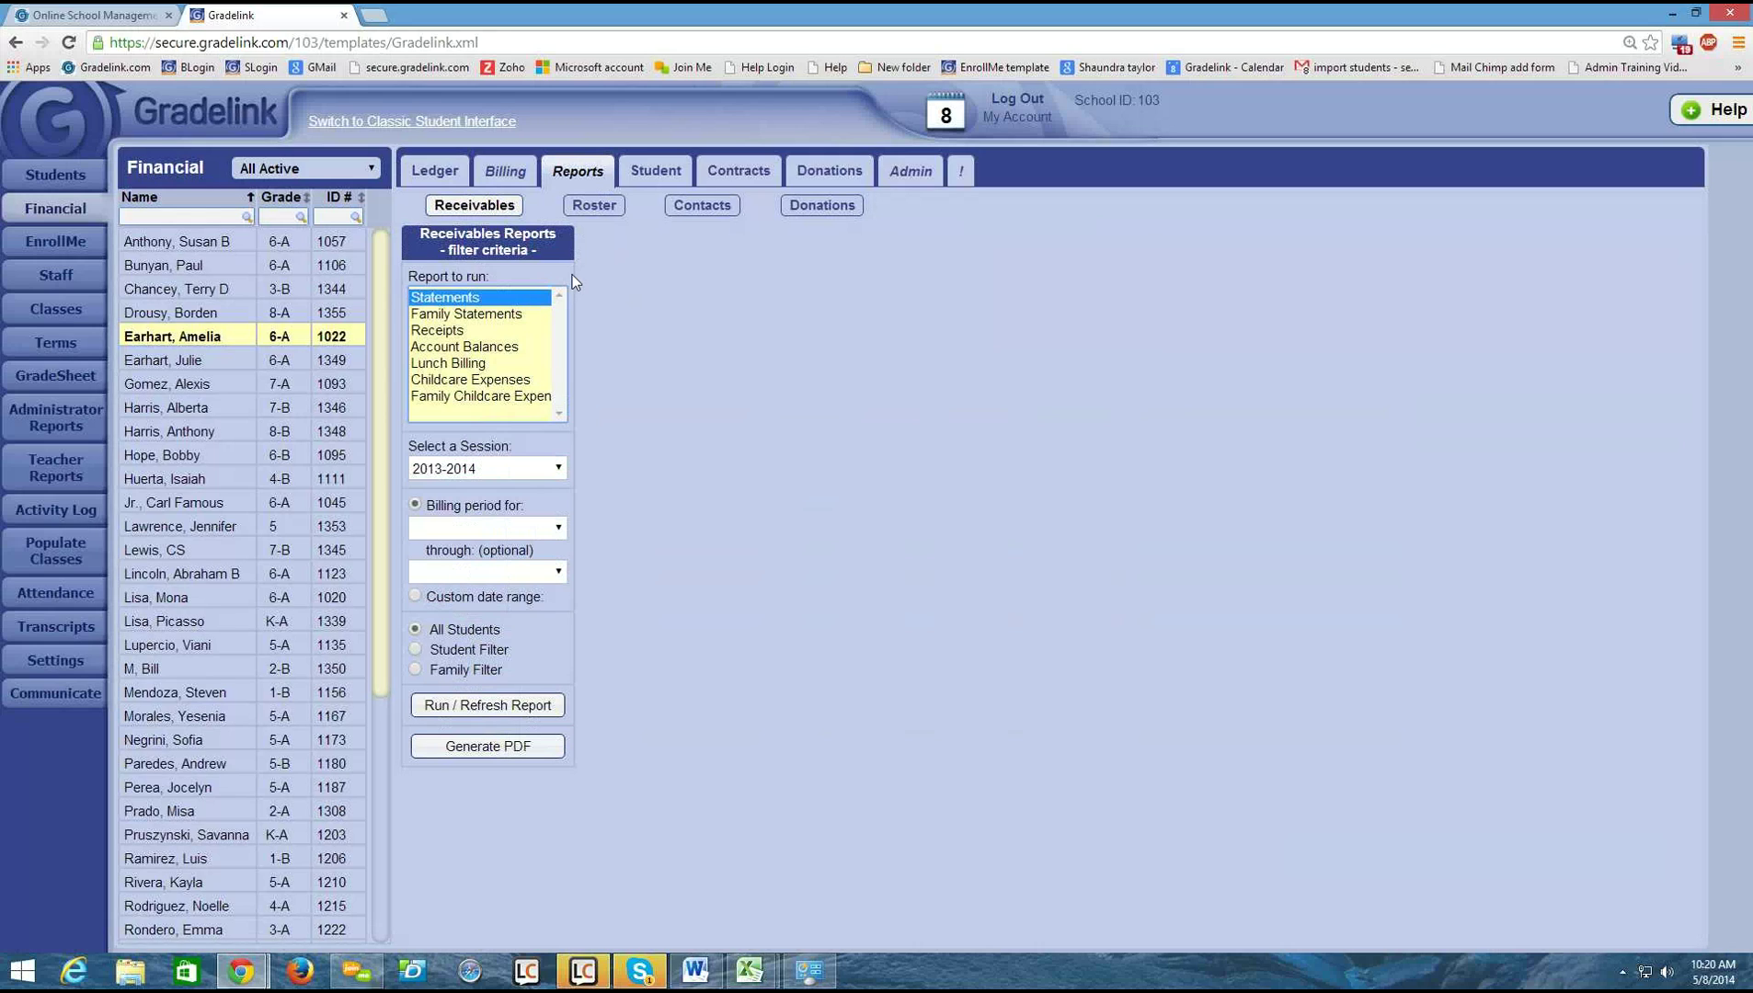
Choose the Family Statements report for session 2013-2014, billing 06/01/2013 through 07/31/2014.
{"action": "left_click", "coordinate": [505, 312]}
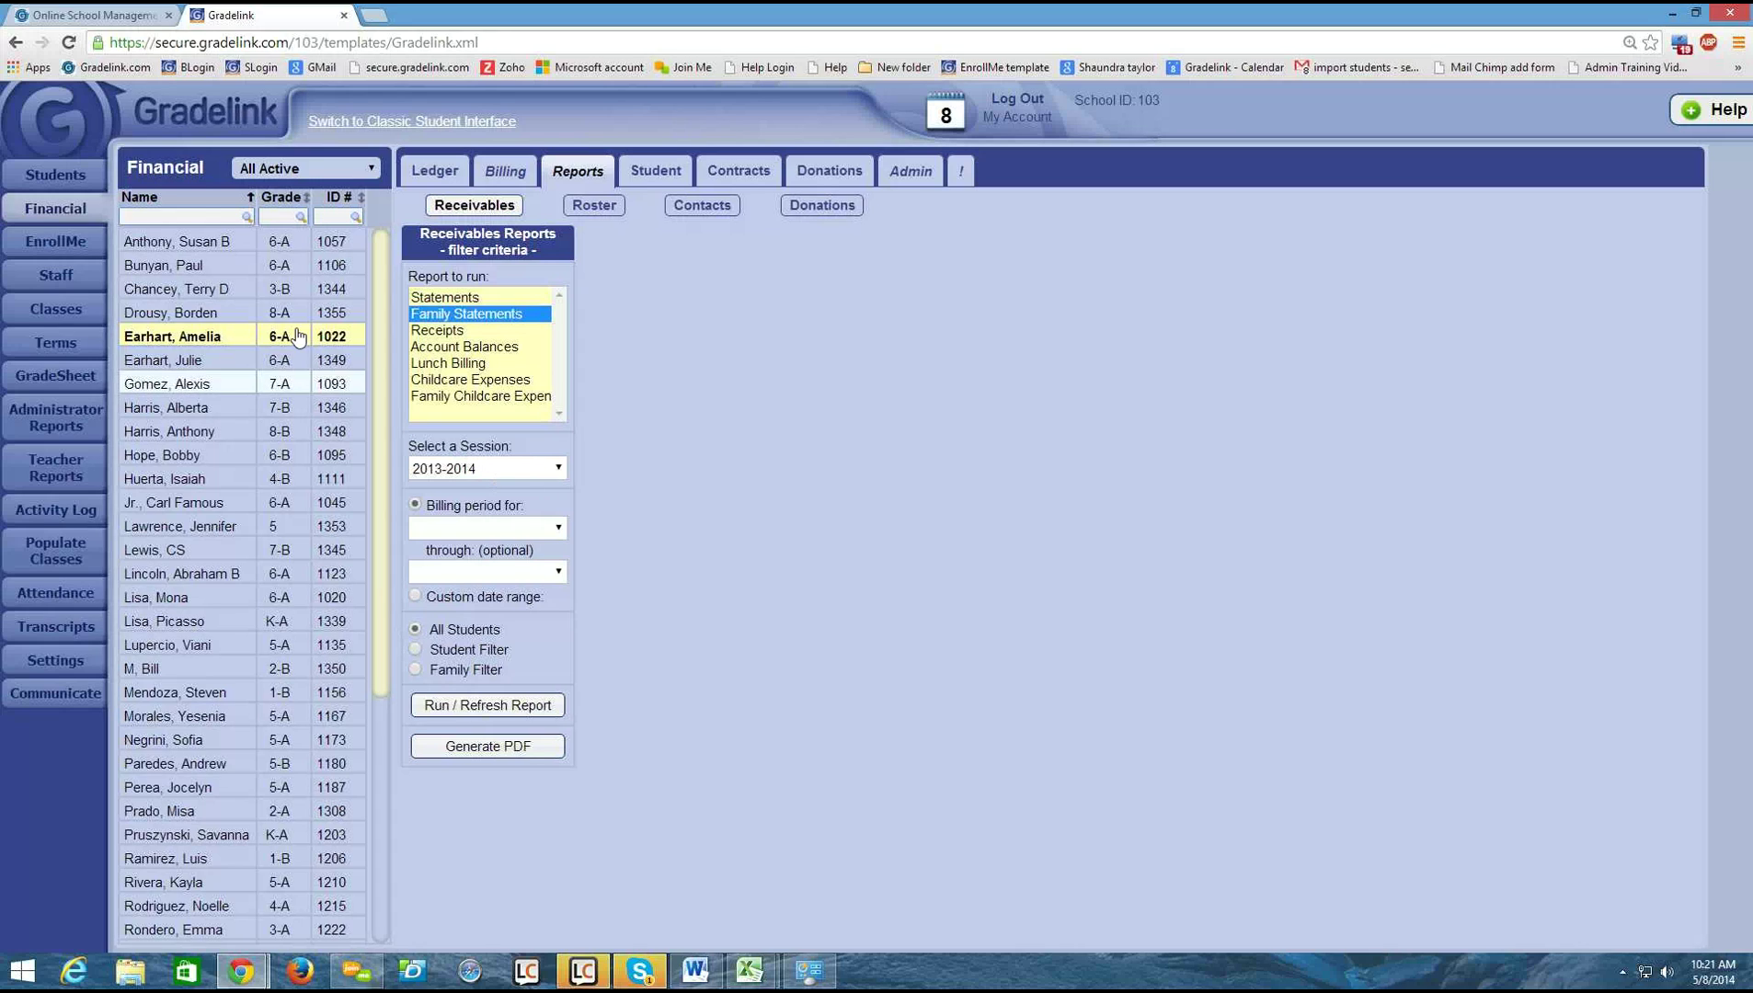
{"action": "left_click", "coordinate": [492, 471]}
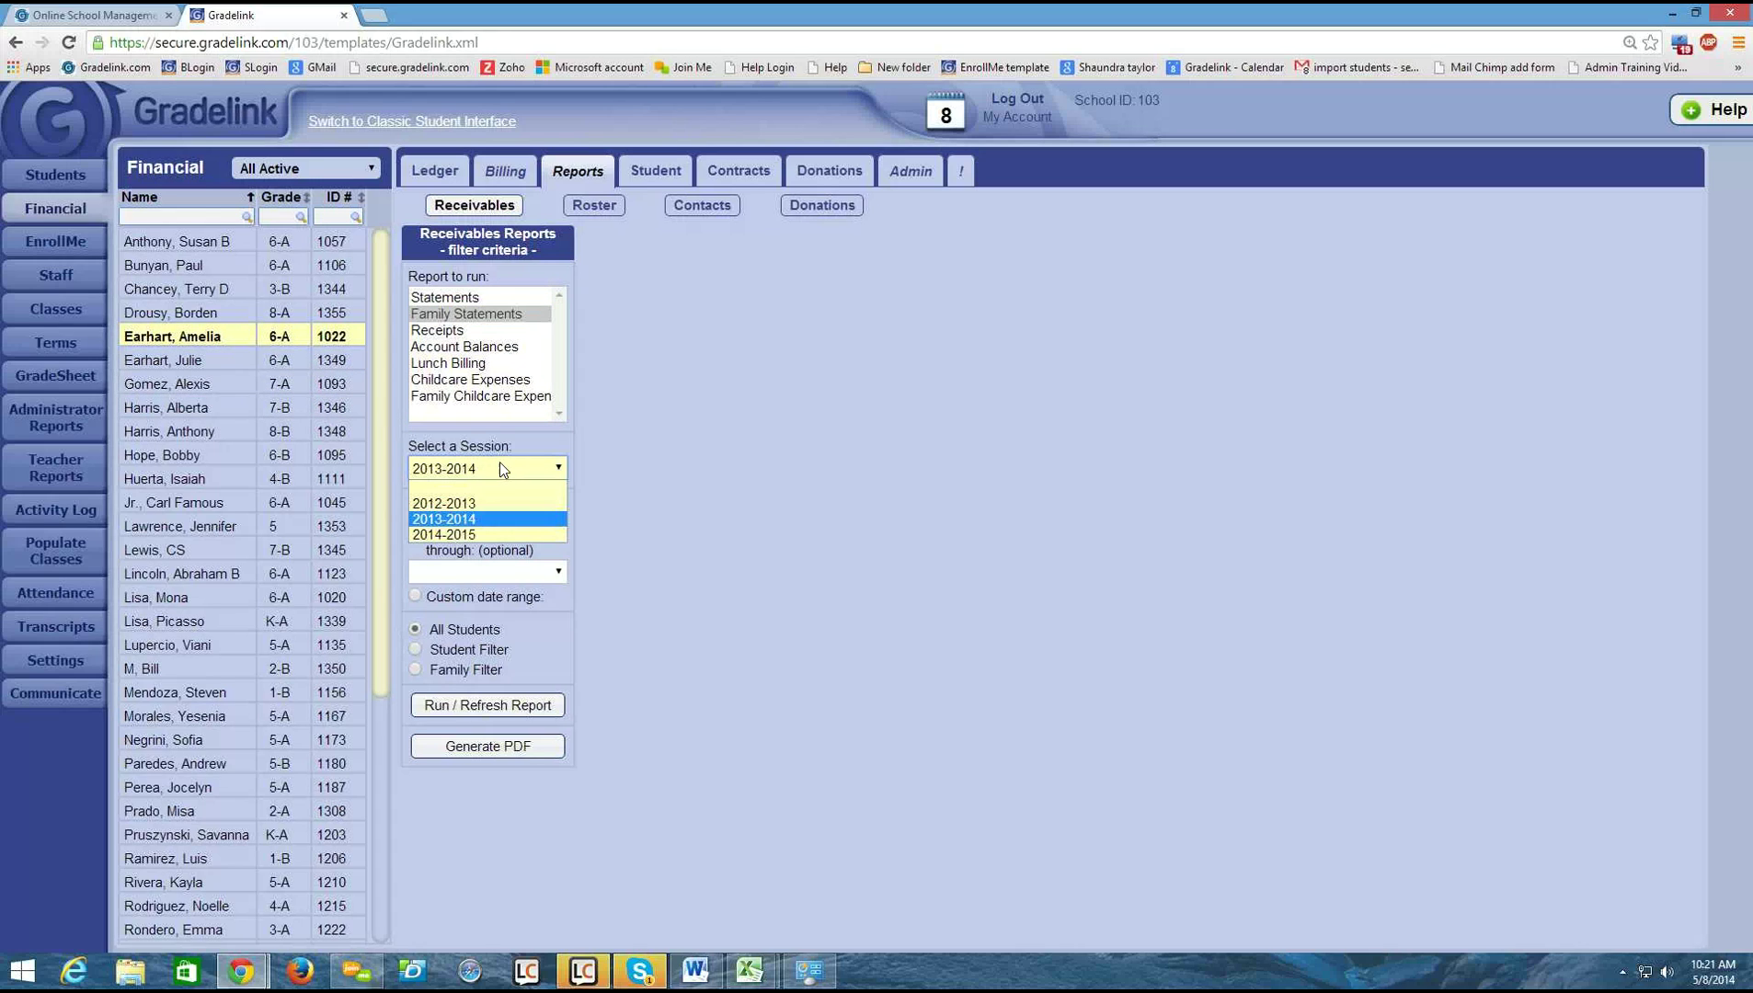
{"action": "left_click", "coordinate": [511, 517]}
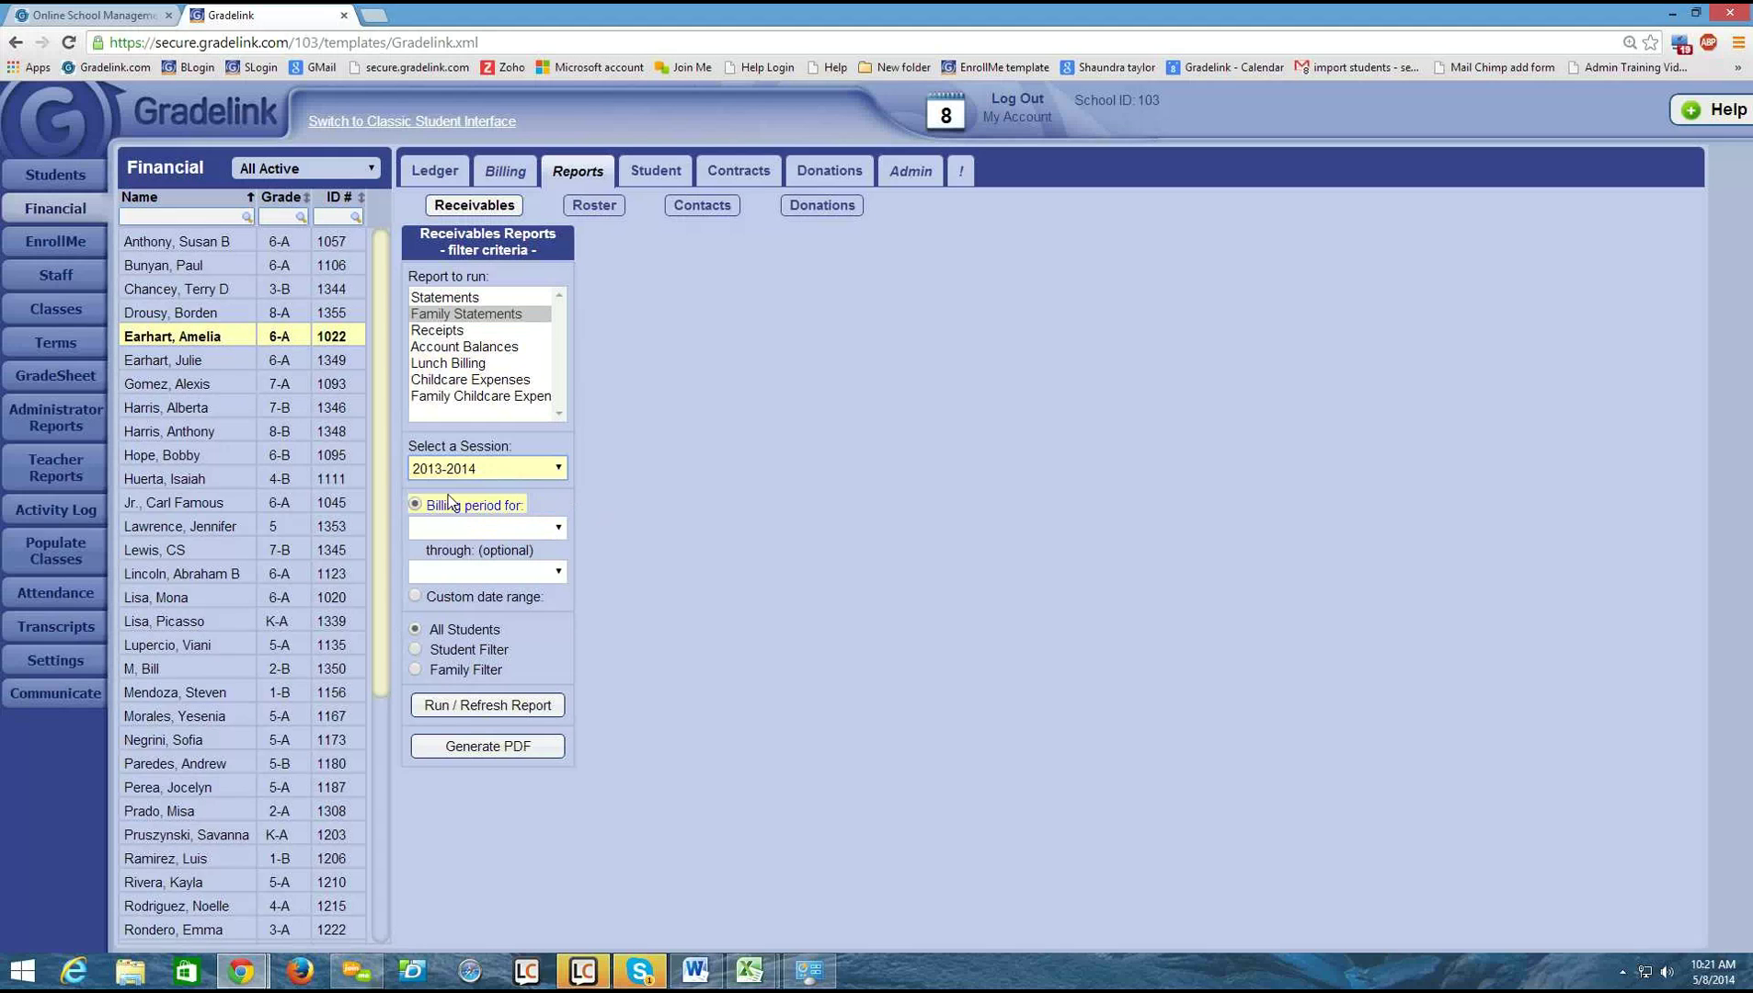
{"action": "left_click", "coordinate": [473, 529]}
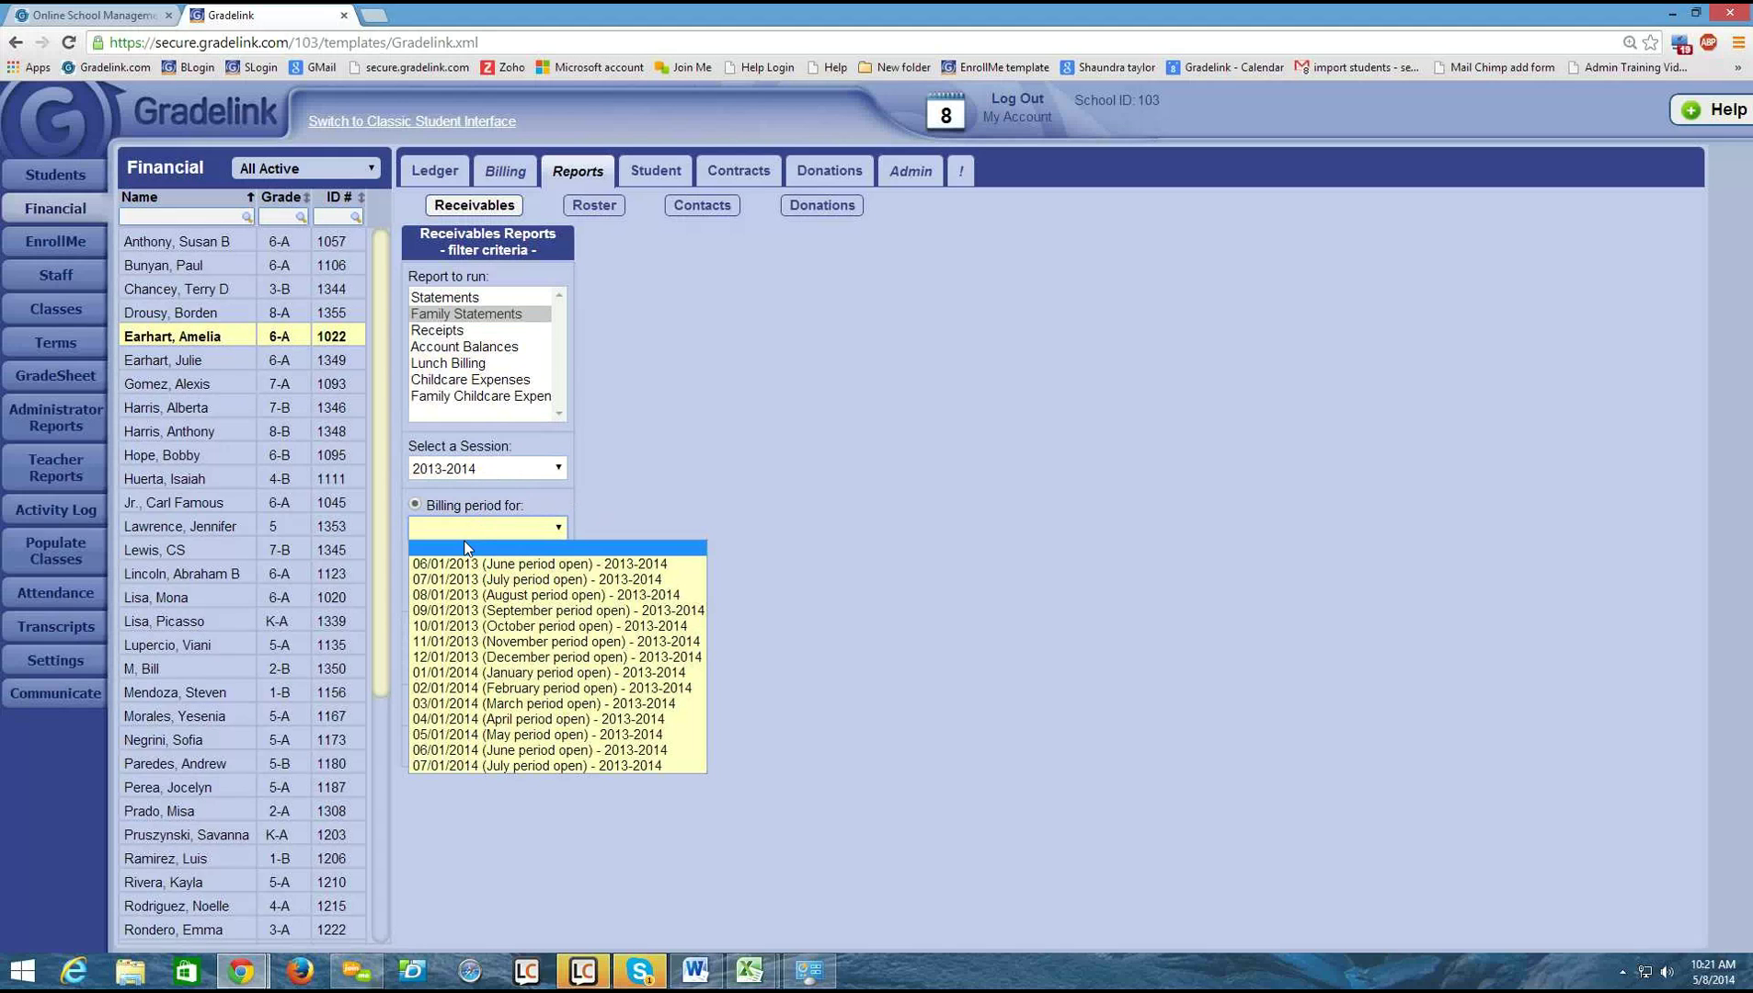
{"action": "left_click", "coordinate": [464, 564]}
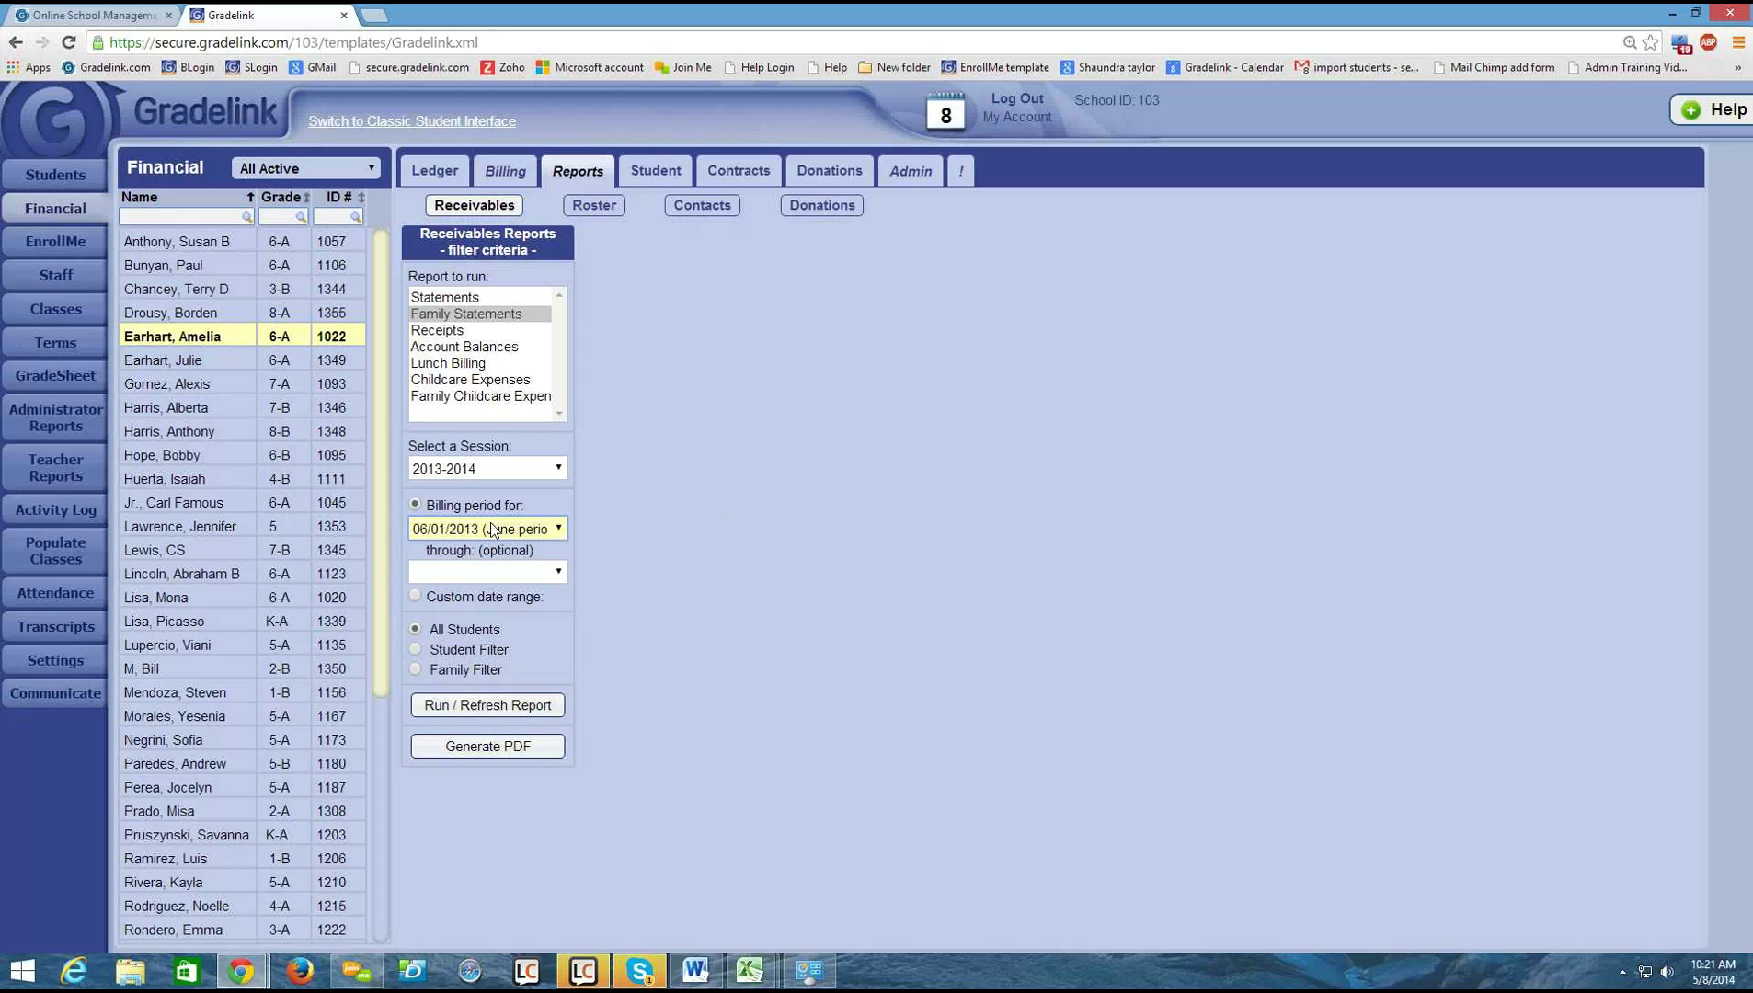
{"action": "left_click", "coordinate": [487, 572]}
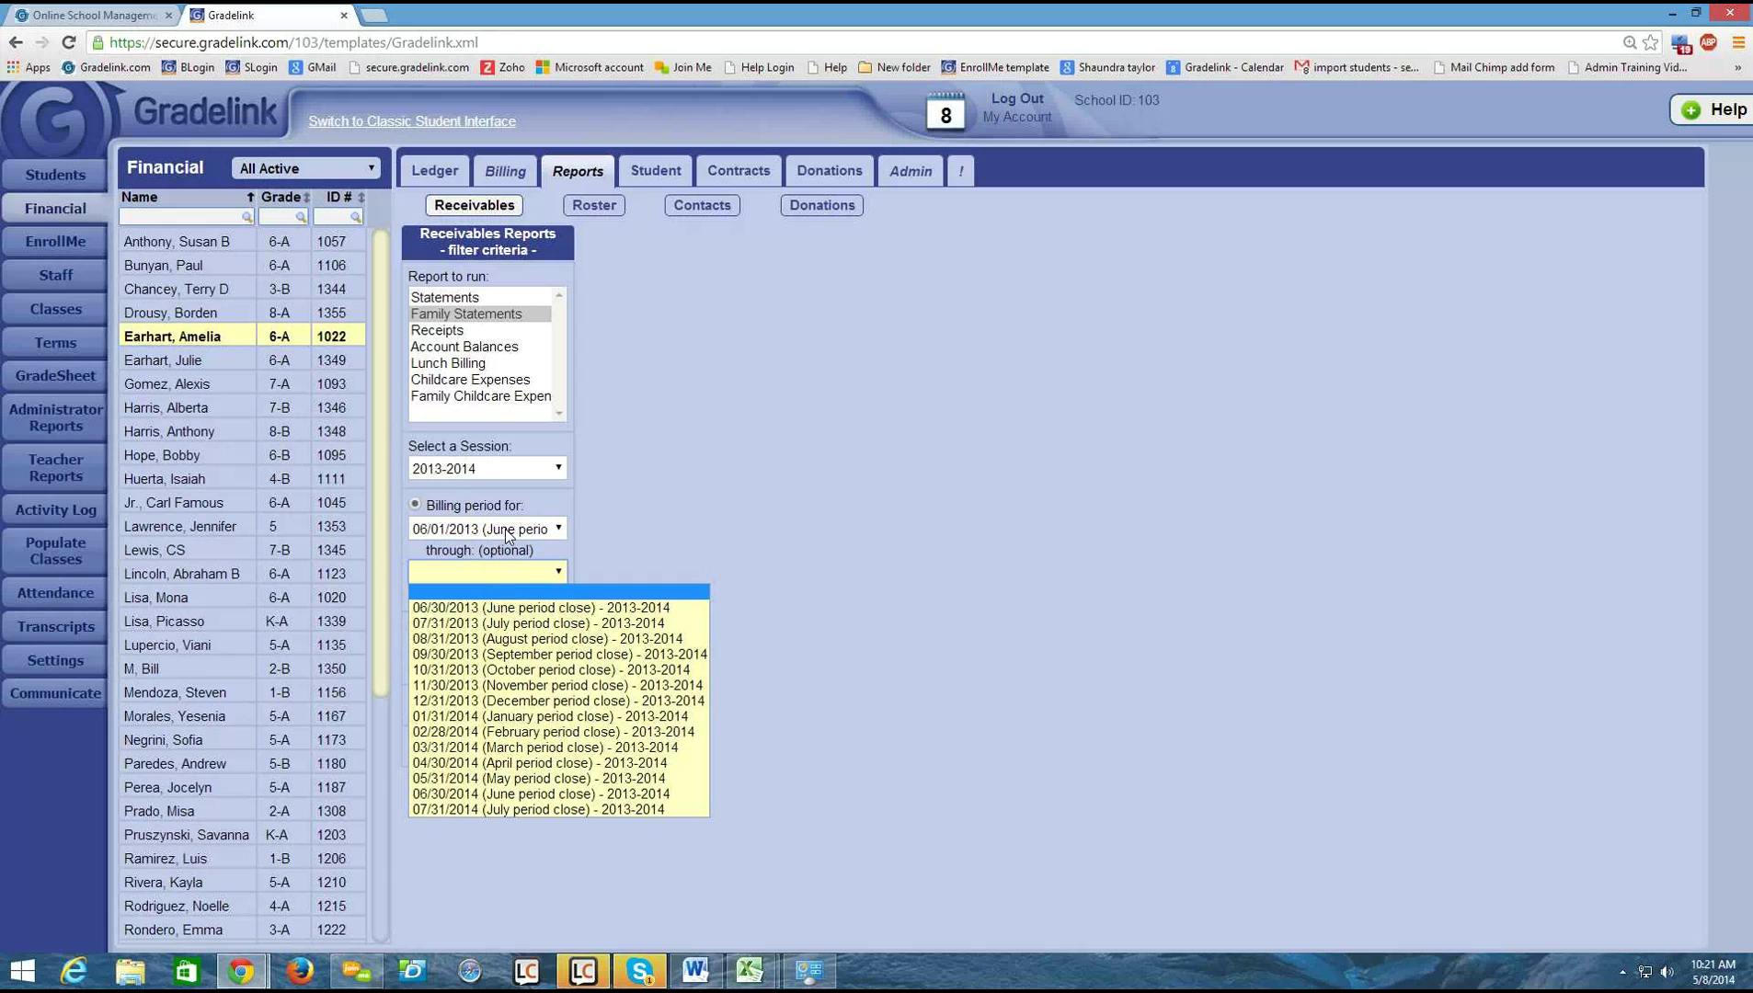
{"action": "left_click", "coordinate": [450, 810]}
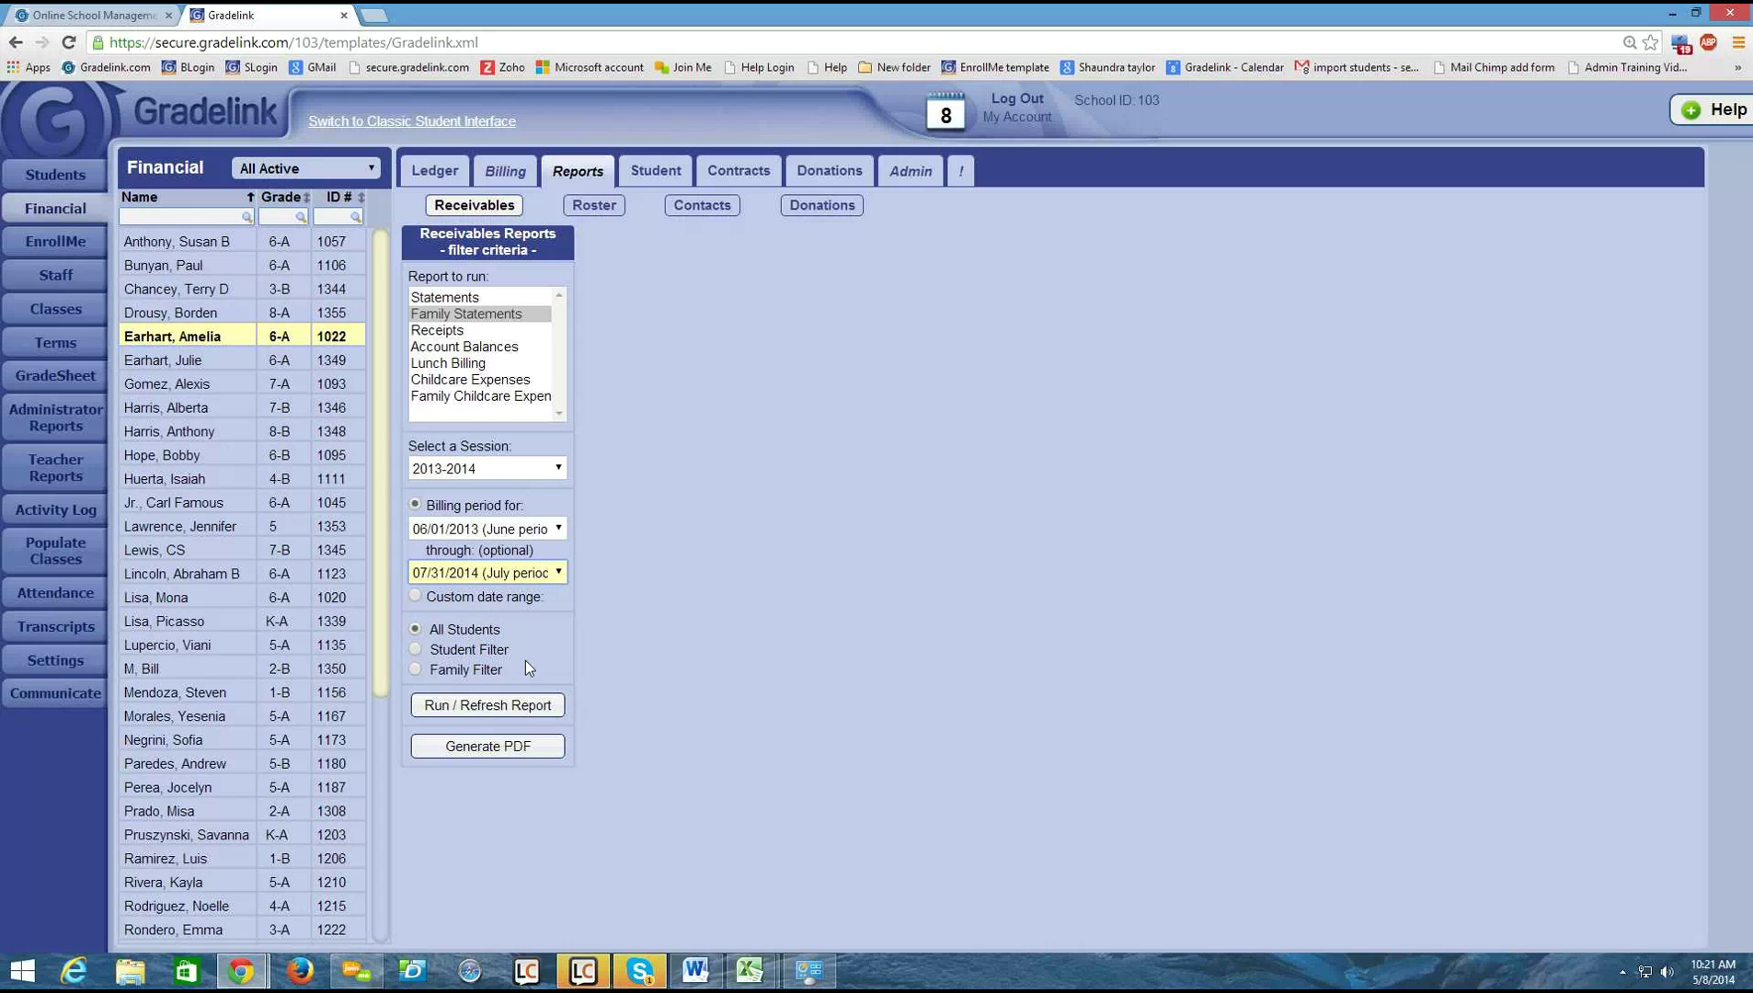
Limit the report to family 2 and run it.
{"action": "left_click", "coordinate": [415, 672]}
{"action": "left_click", "coordinate": [488, 691]}
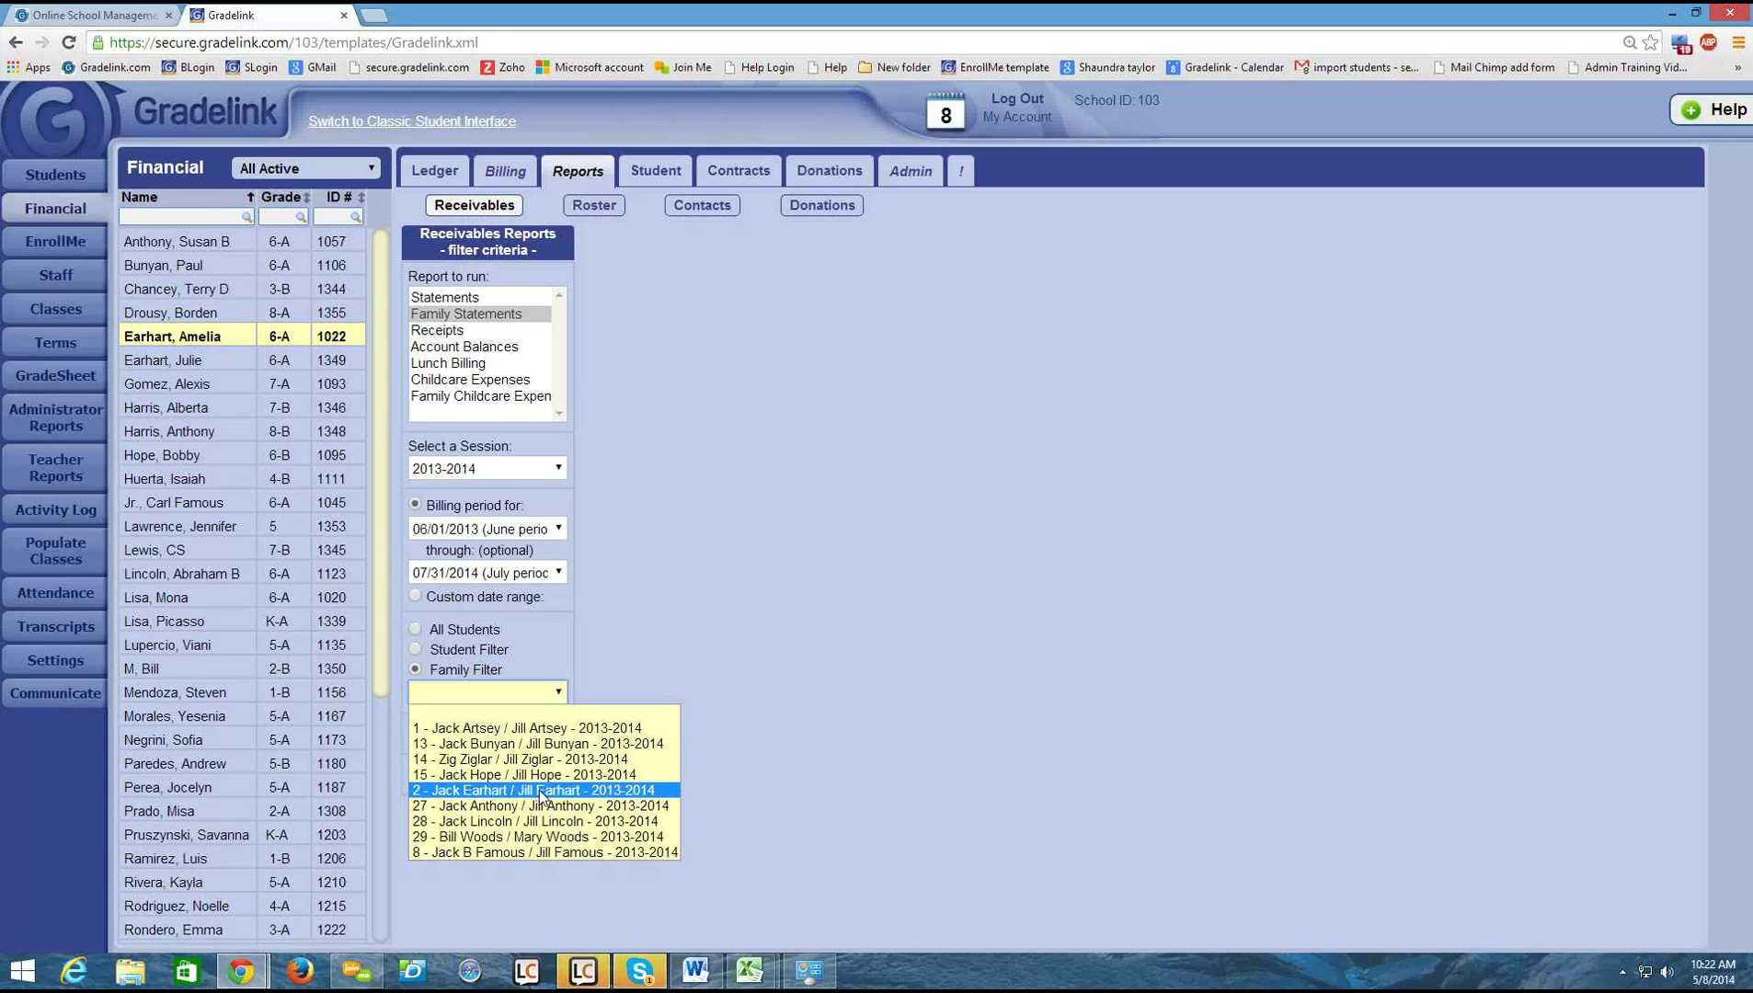
{"action": "left_click", "coordinate": [591, 793]}
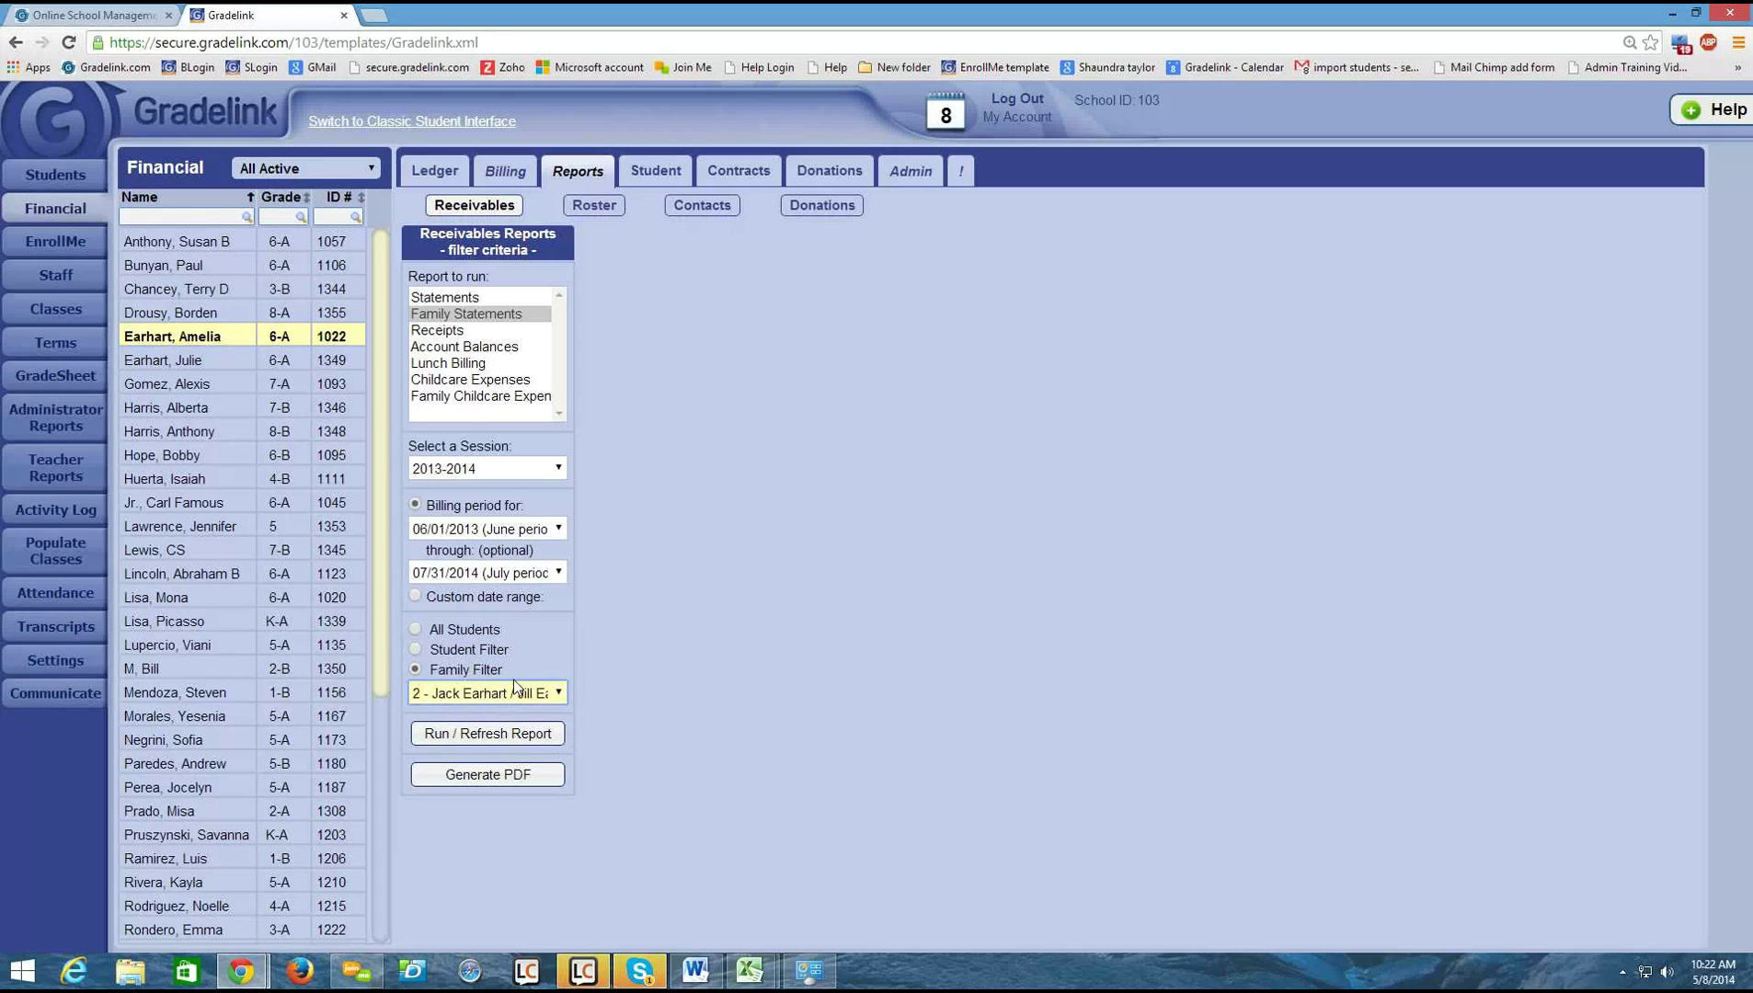
{"action": "left_click", "coordinate": [479, 741]}
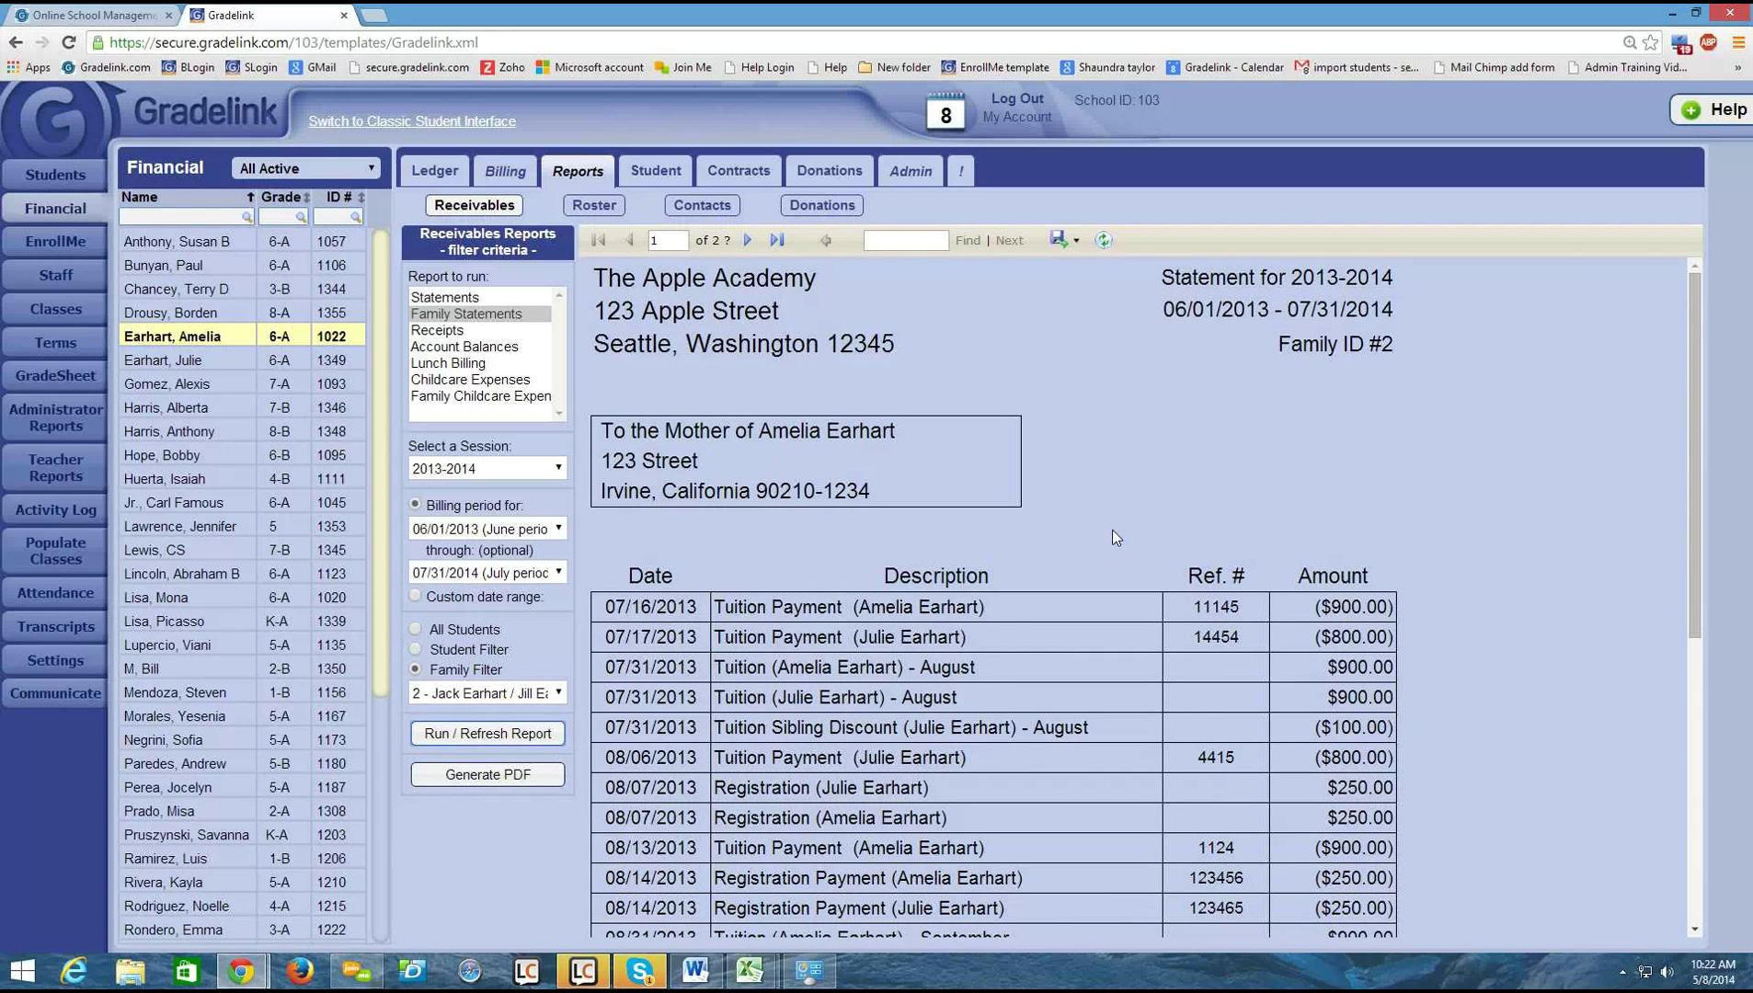
{"action": "scroll", "coordinate": [1080, 542], "scroll_direction": "down", "scroll_amount": 1}
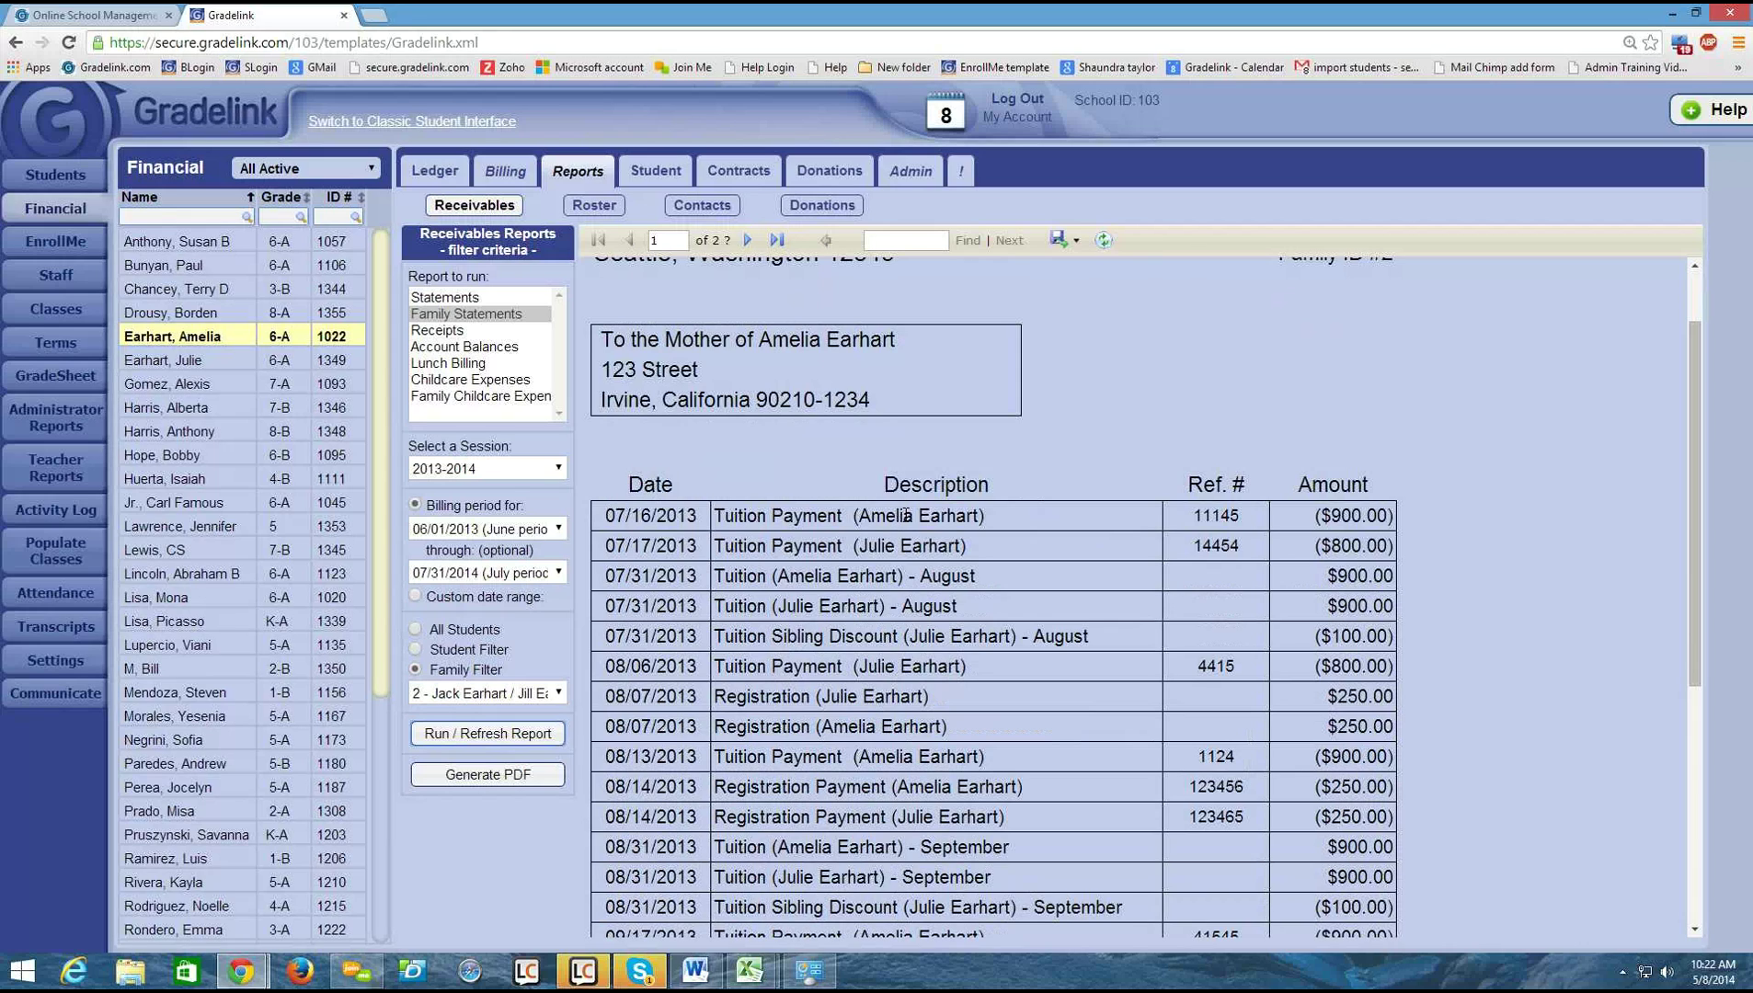
{"action": "left_click_drag", "start_coordinate": [716, 515], "coordinate": [1008, 512]}
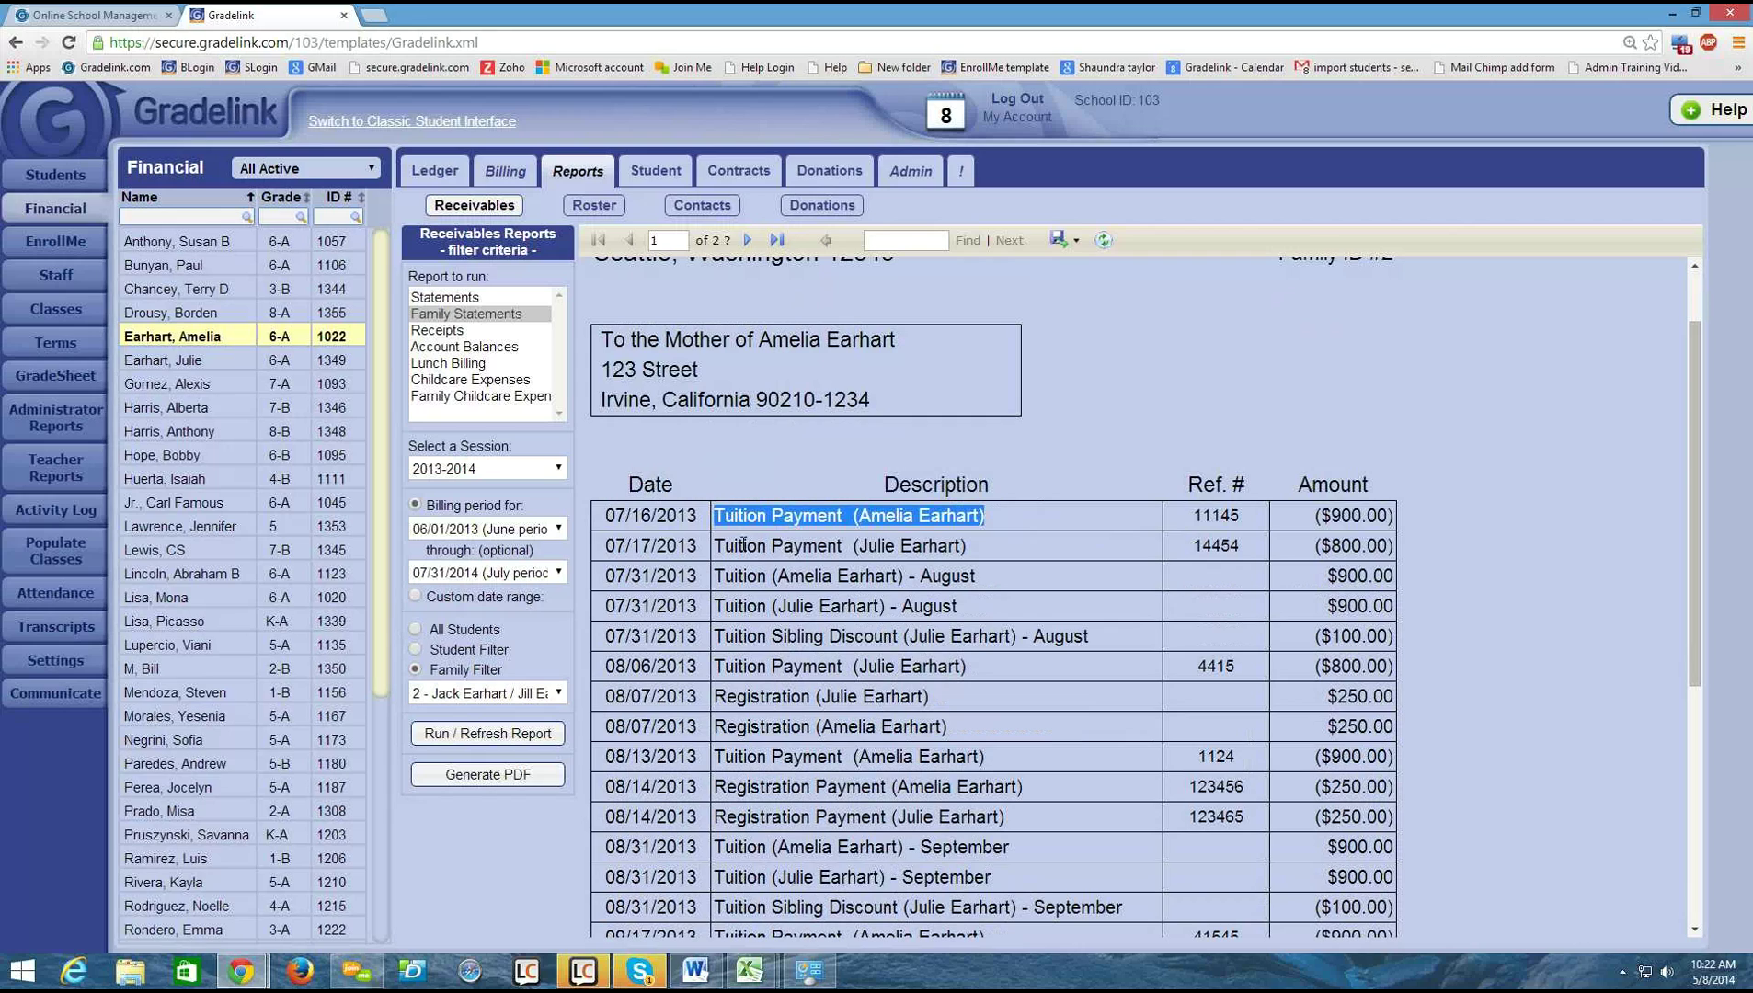
{"action": "left_click_drag", "start_coordinate": [716, 545], "coordinate": [973, 545]}
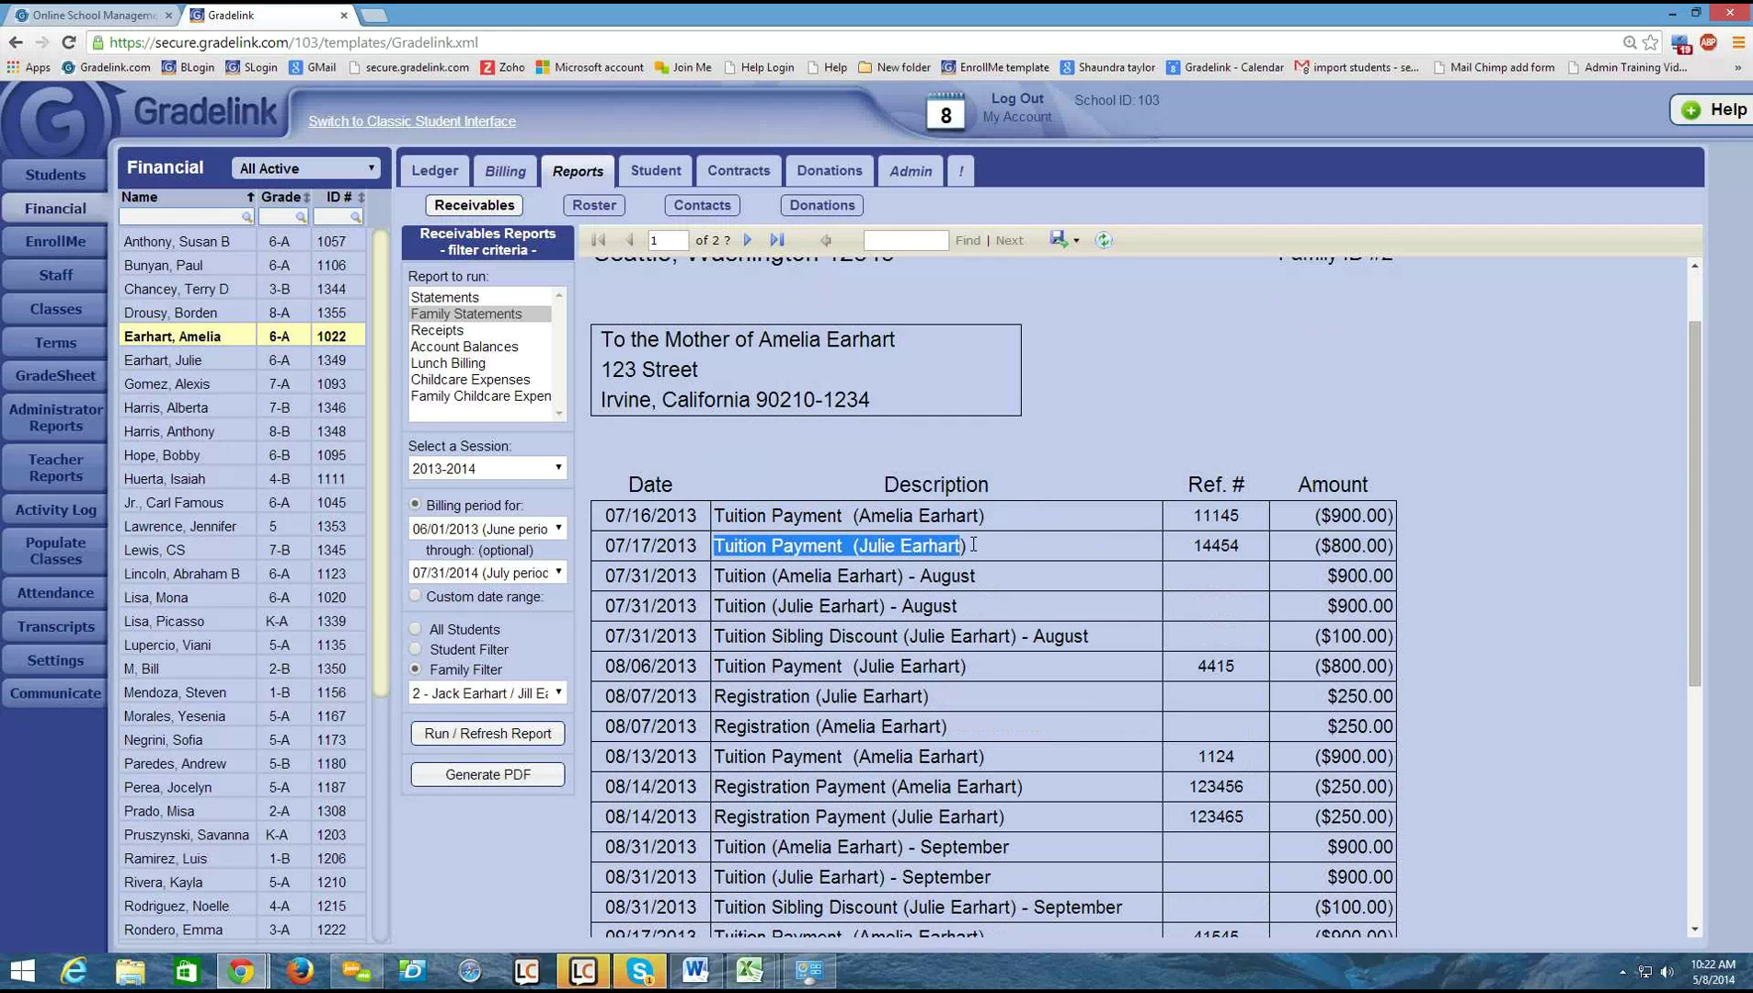
{"action": "left_click", "coordinate": [1081, 435]}
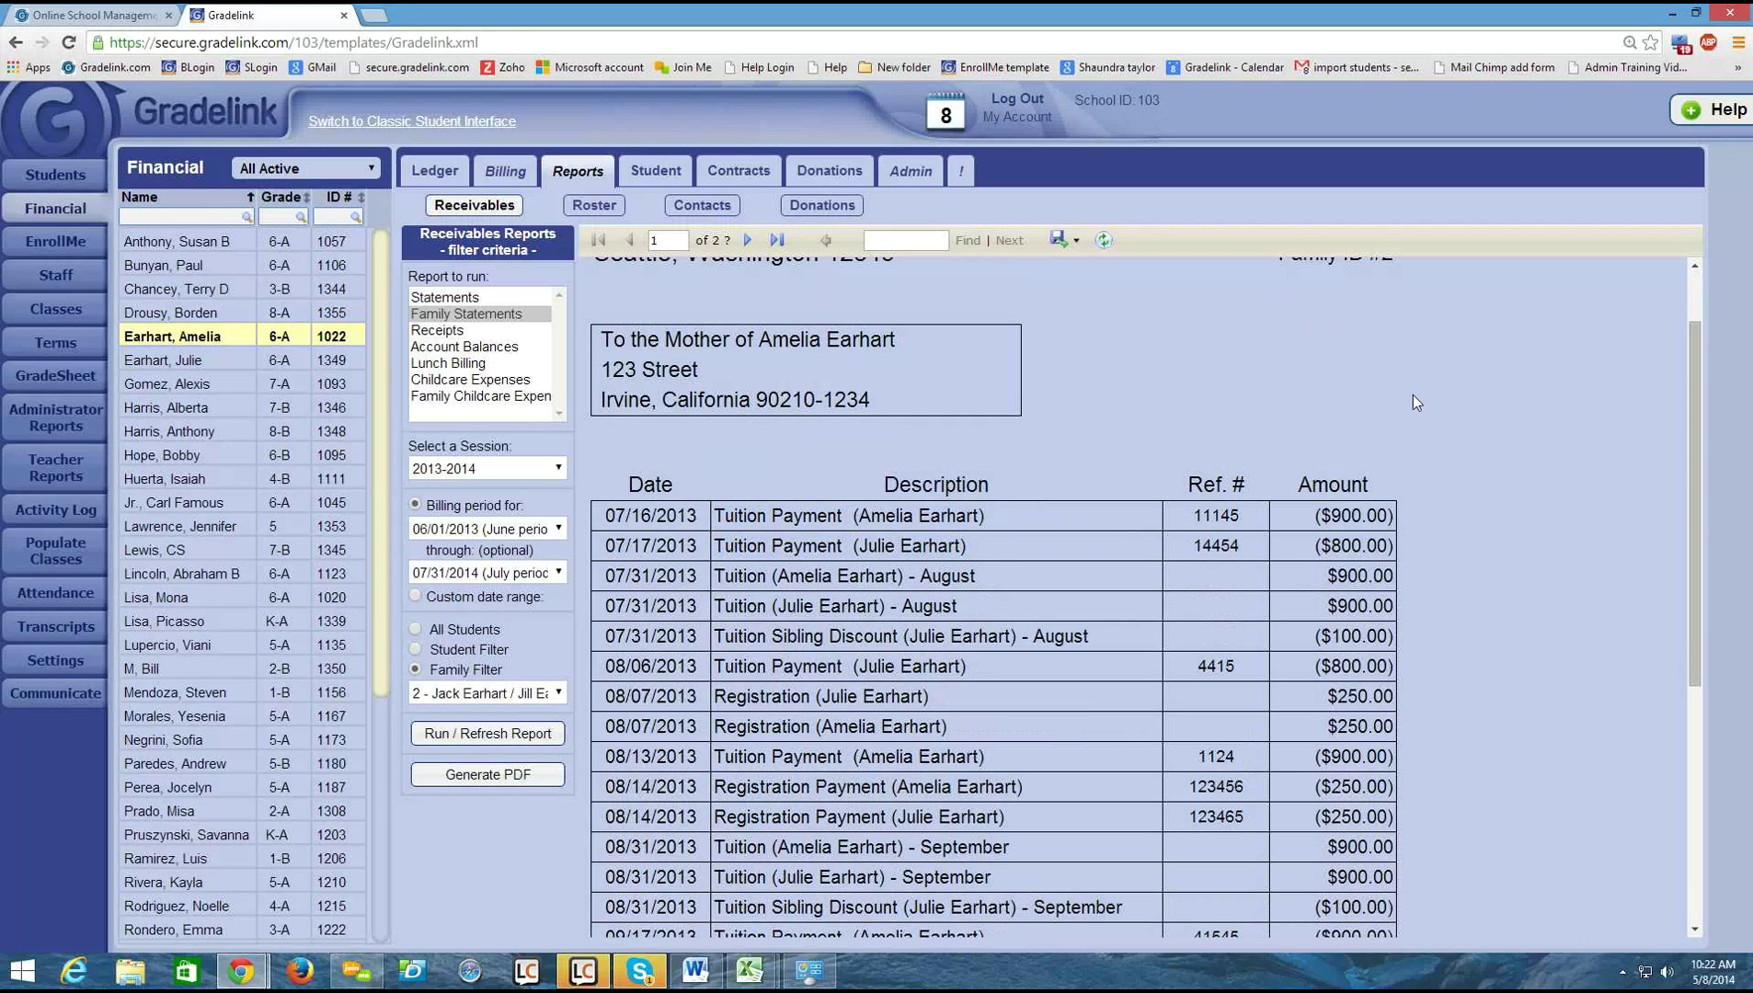
{"action": "scroll", "coordinate": [1398, 379], "scroll_direction": "down", "scroll_amount": 1}
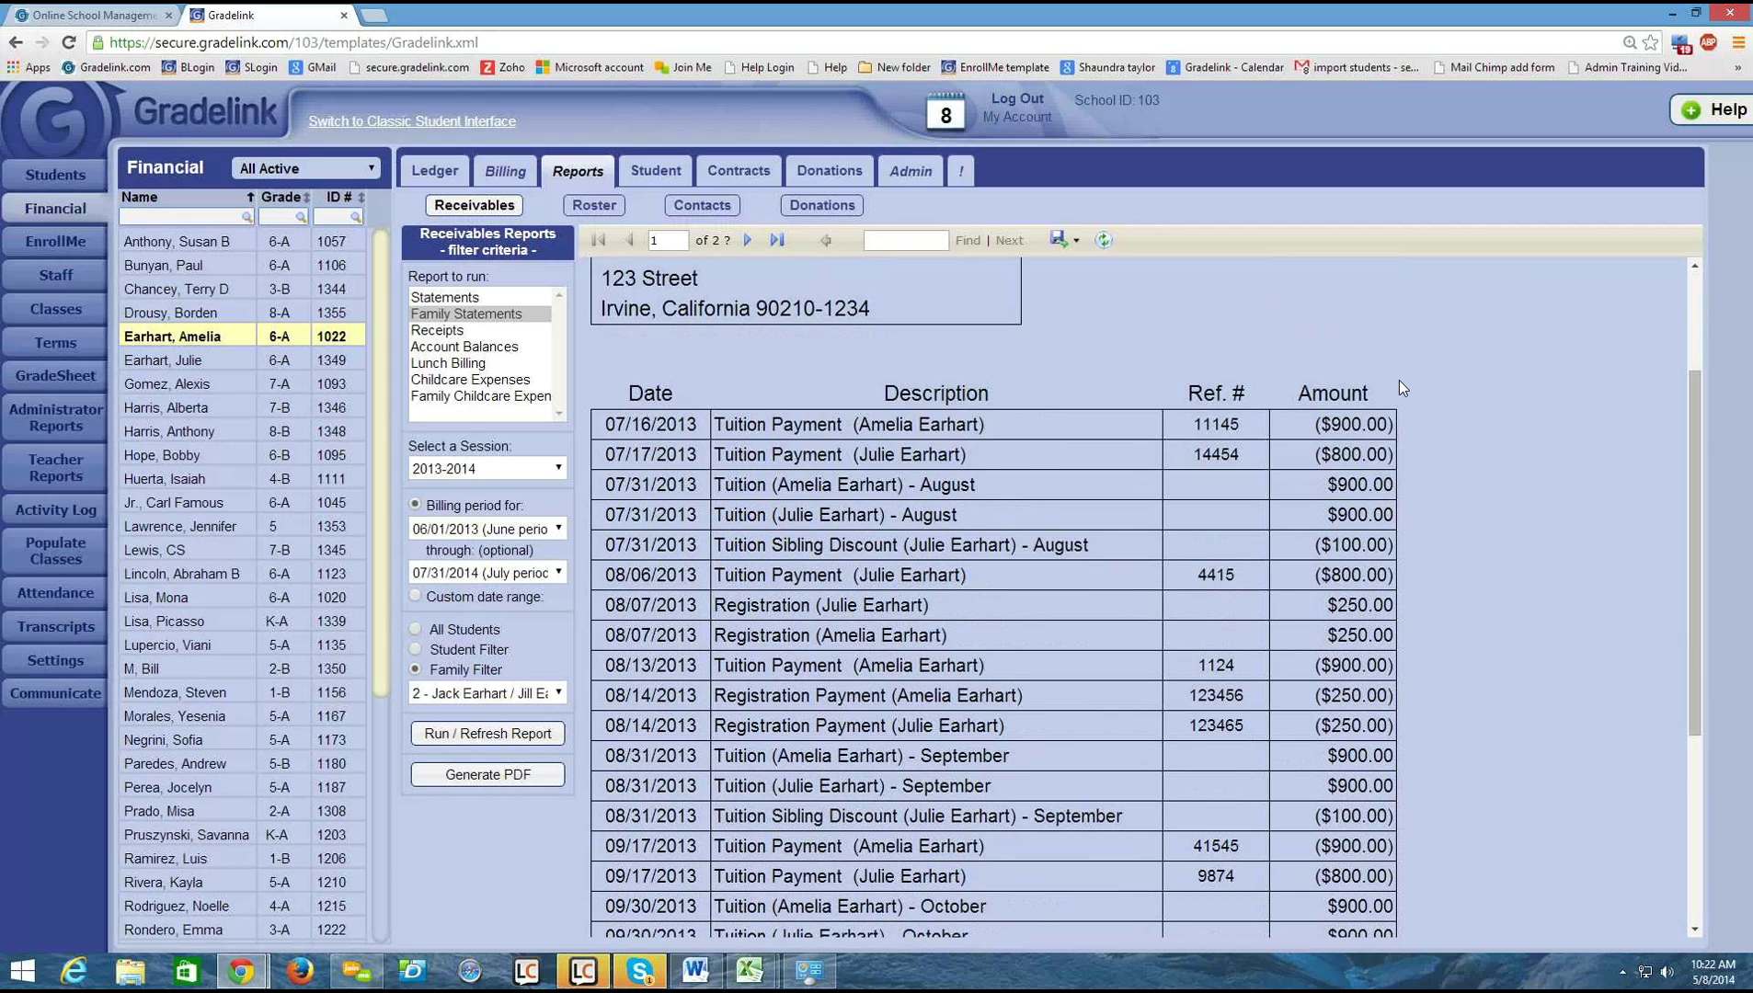
{"action": "scroll", "coordinate": [1401, 378], "scroll_direction": "down", "scroll_amount": 1}
{"action": "scroll", "coordinate": [1400, 363], "scroll_direction": "down", "scroll_amount": 3}
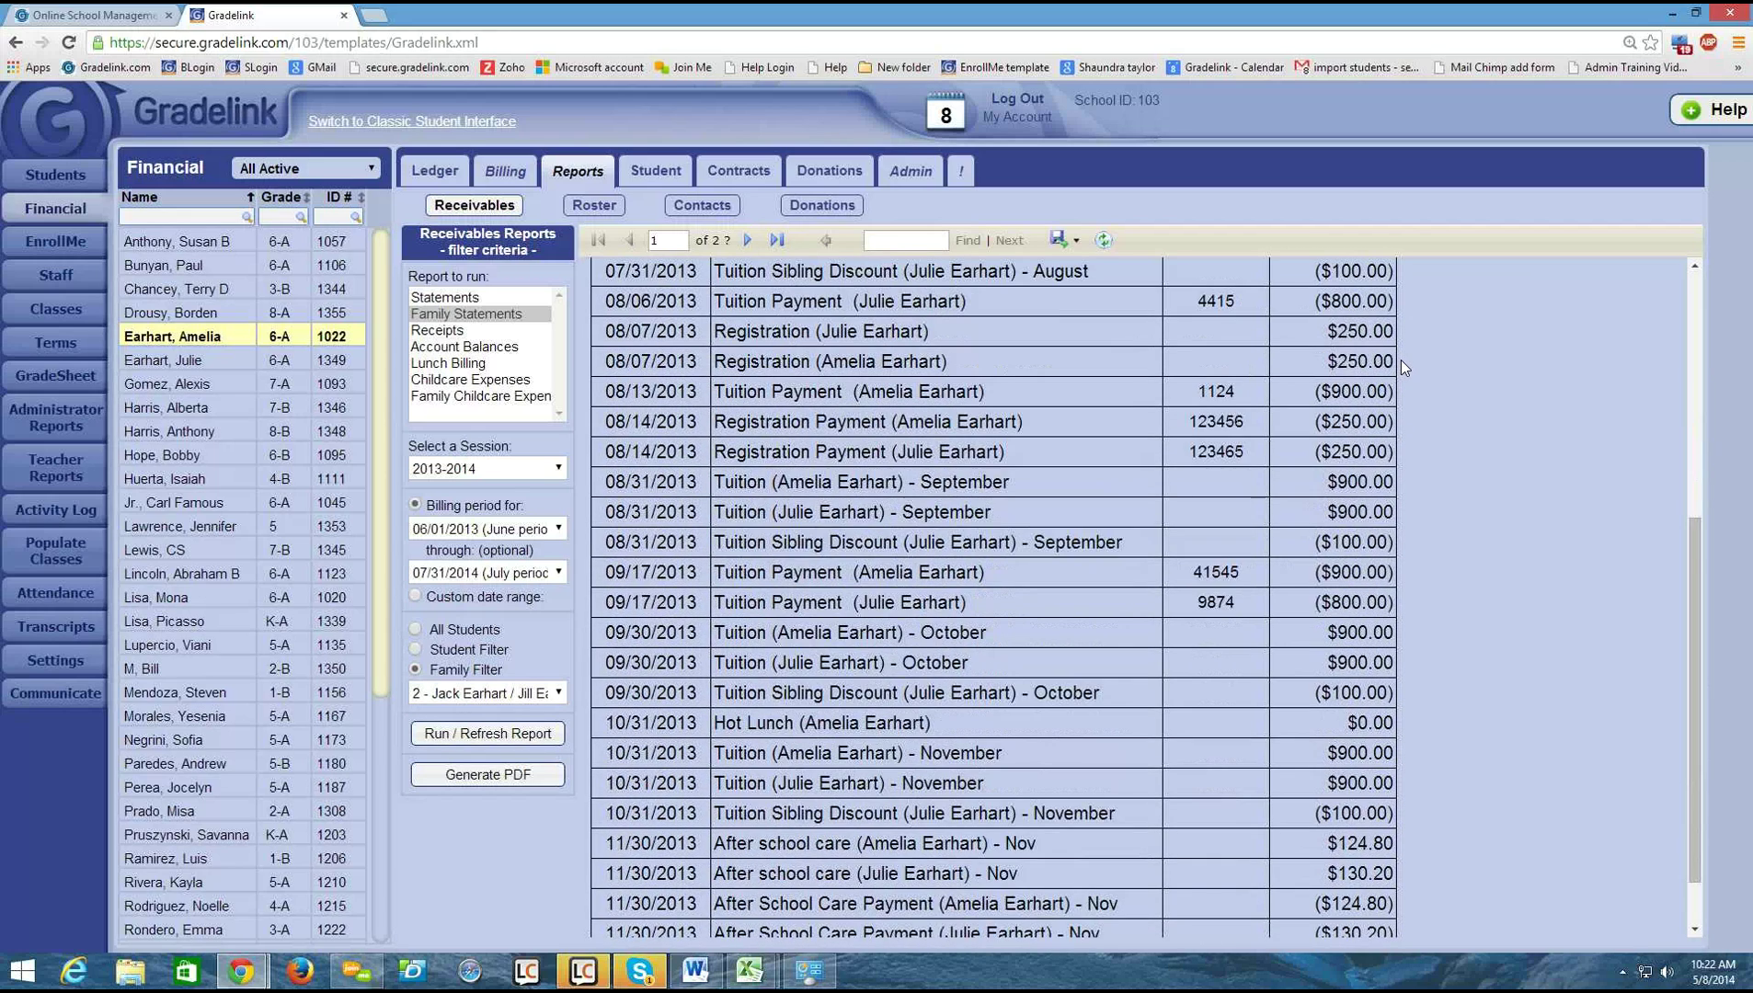
{"action": "scroll", "coordinate": [1404, 627], "scroll_direction": "up", "scroll_amount": 6}
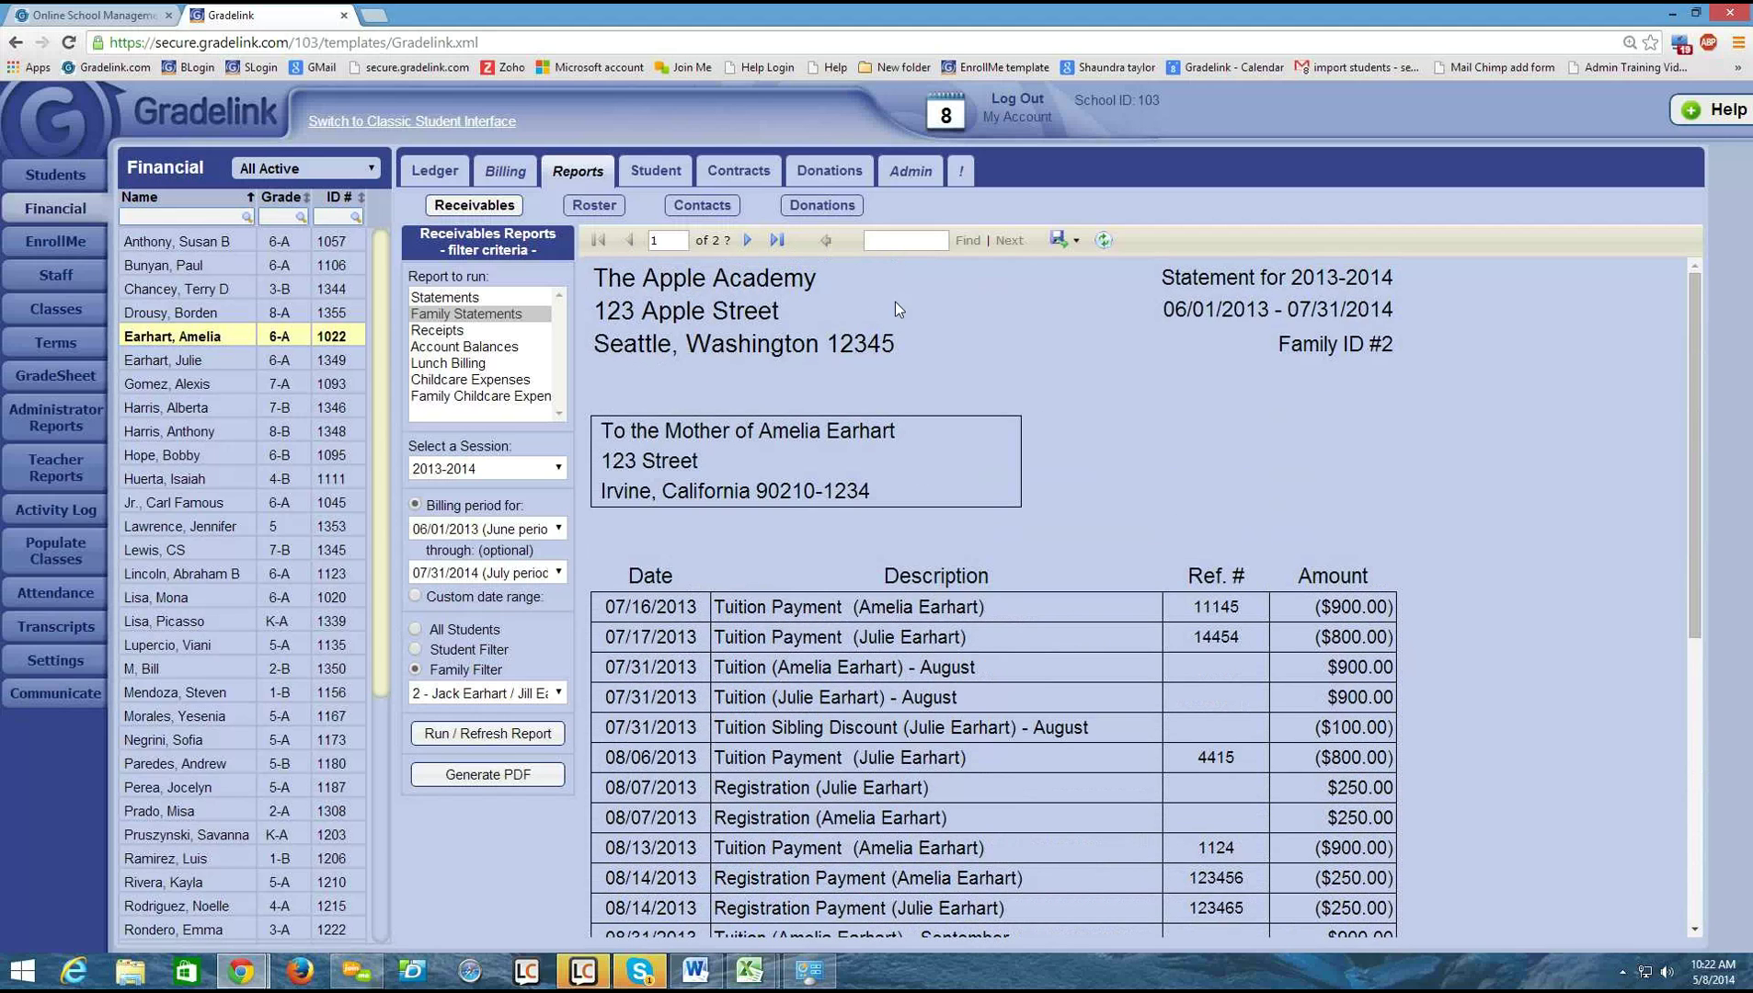
{"action": "left_click", "coordinate": [1064, 242]}
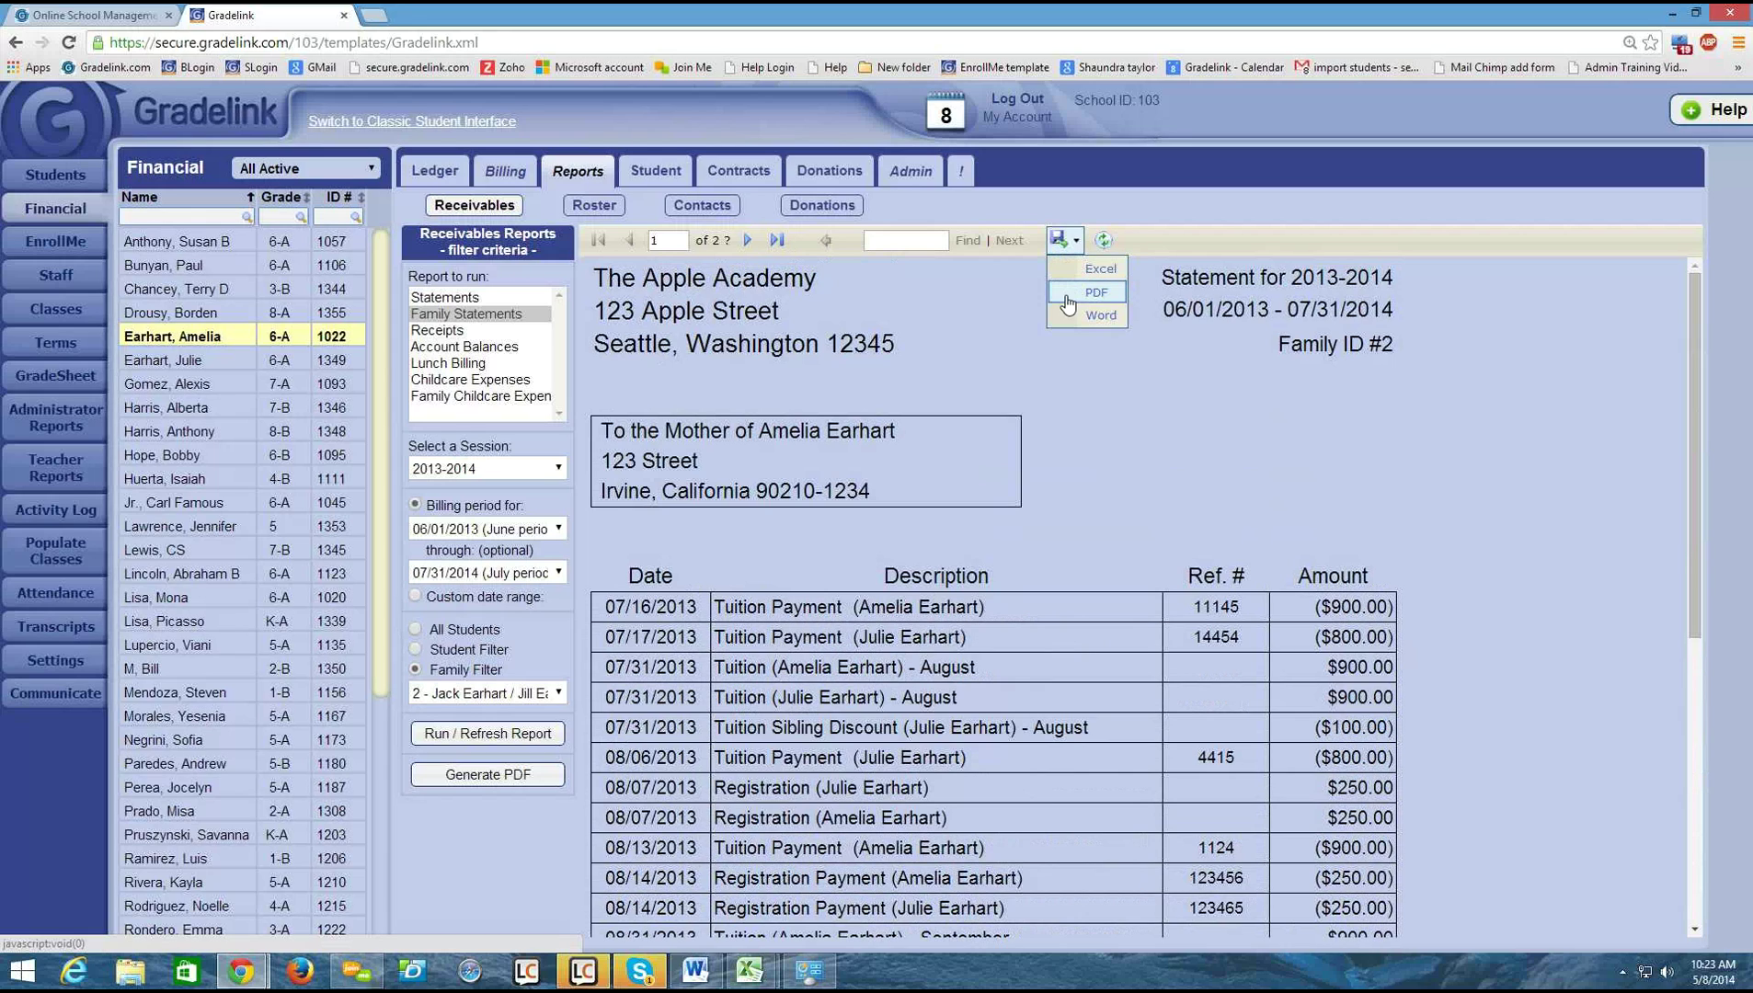
{"action": "left_click", "coordinate": [1101, 316]}
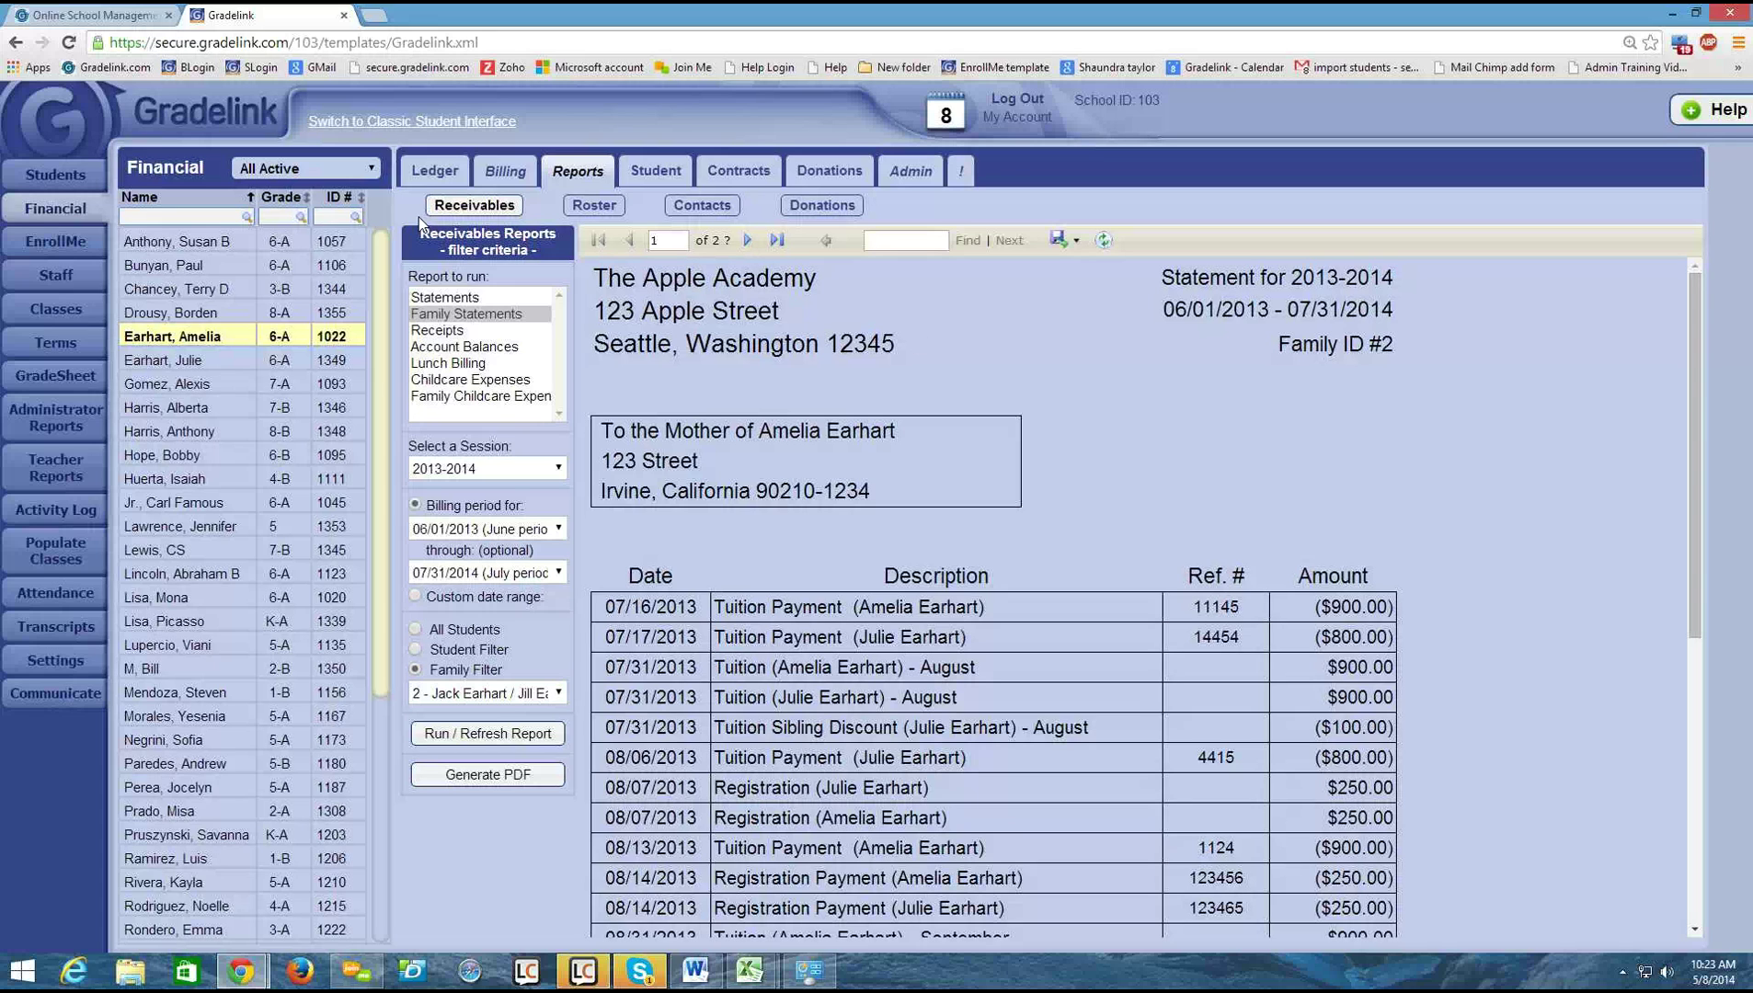
{"action": "left_click", "coordinate": [424, 162]}
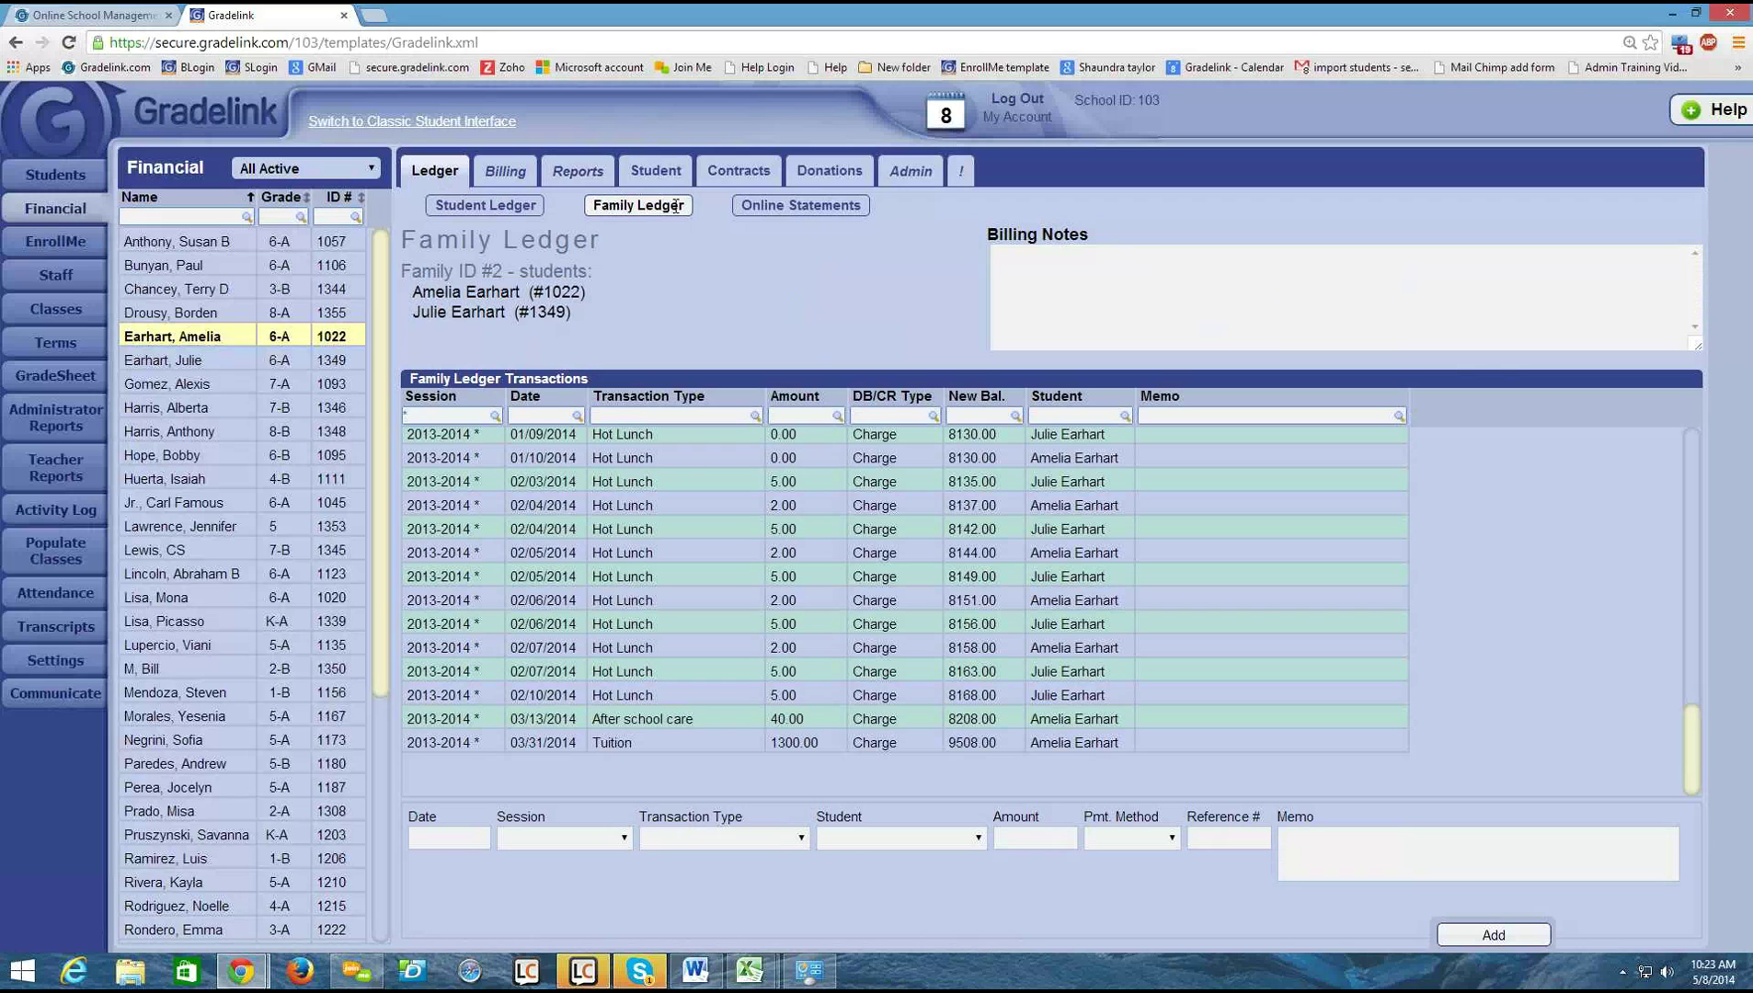
Open the family's Online Statements and download the '2013-2014 -- December 2013' PDF.
{"action": "left_click", "coordinate": [803, 214]}
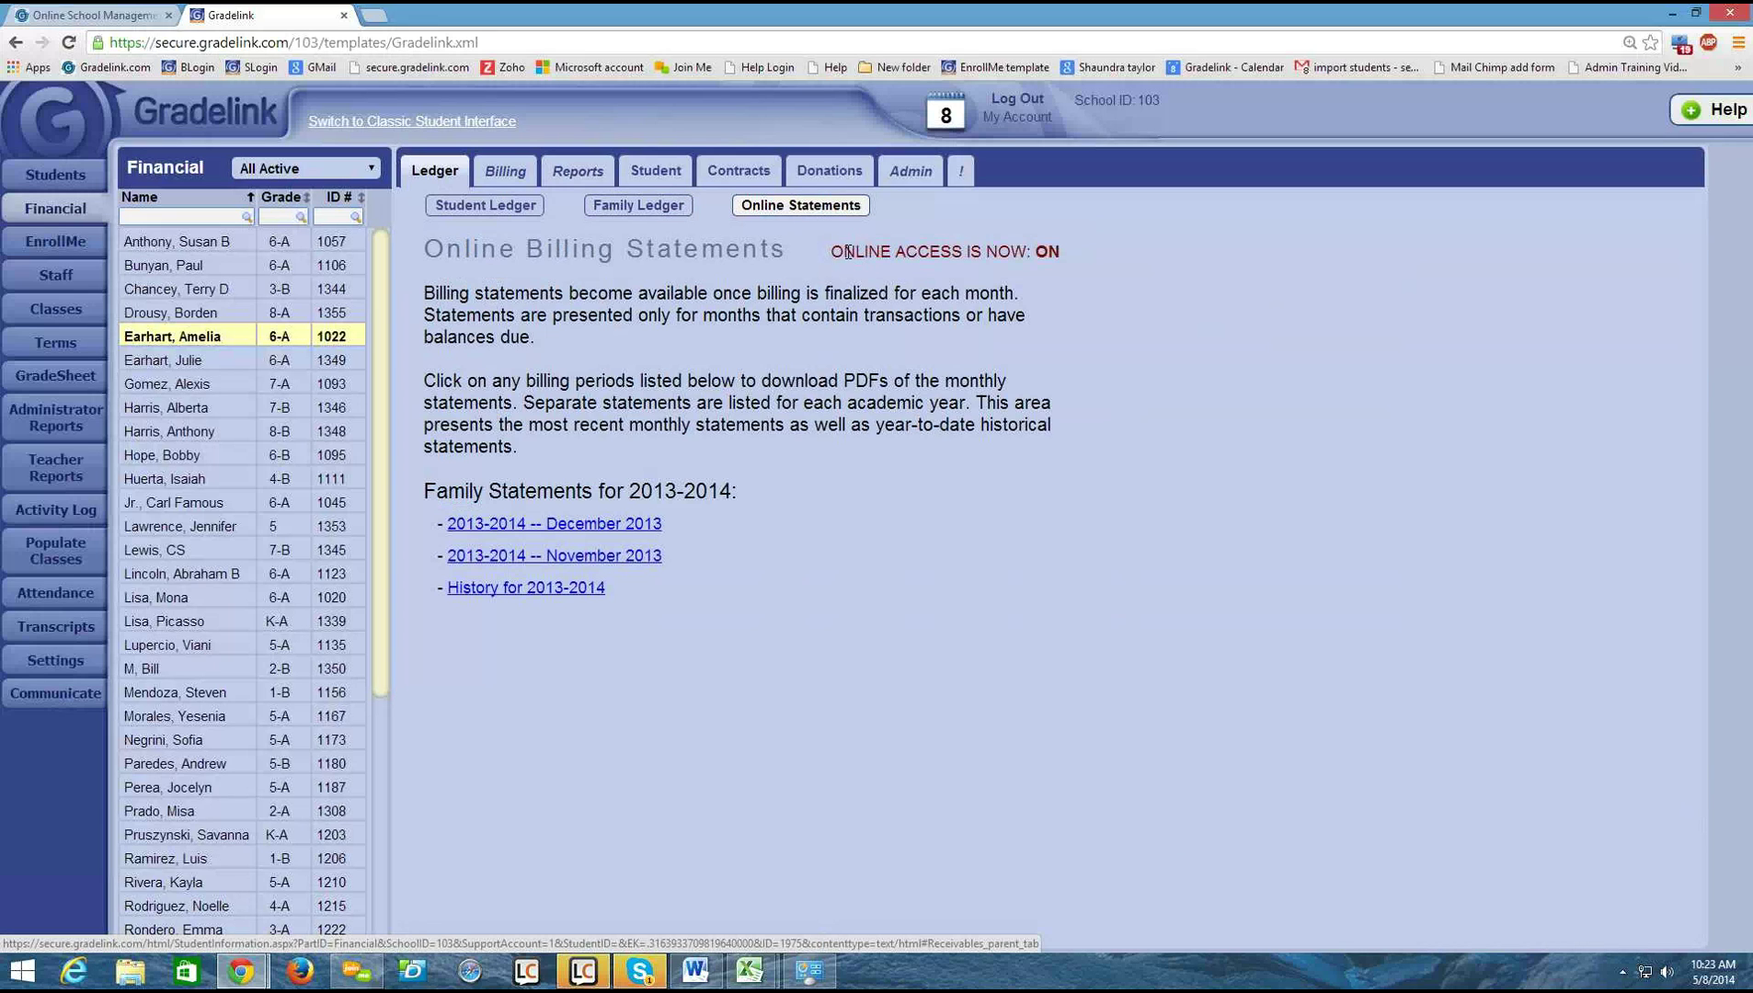
{"action": "left_click_drag", "start_coordinate": [833, 253], "coordinate": [1087, 265]}
{"action": "left_click", "coordinate": [1028, 273]}
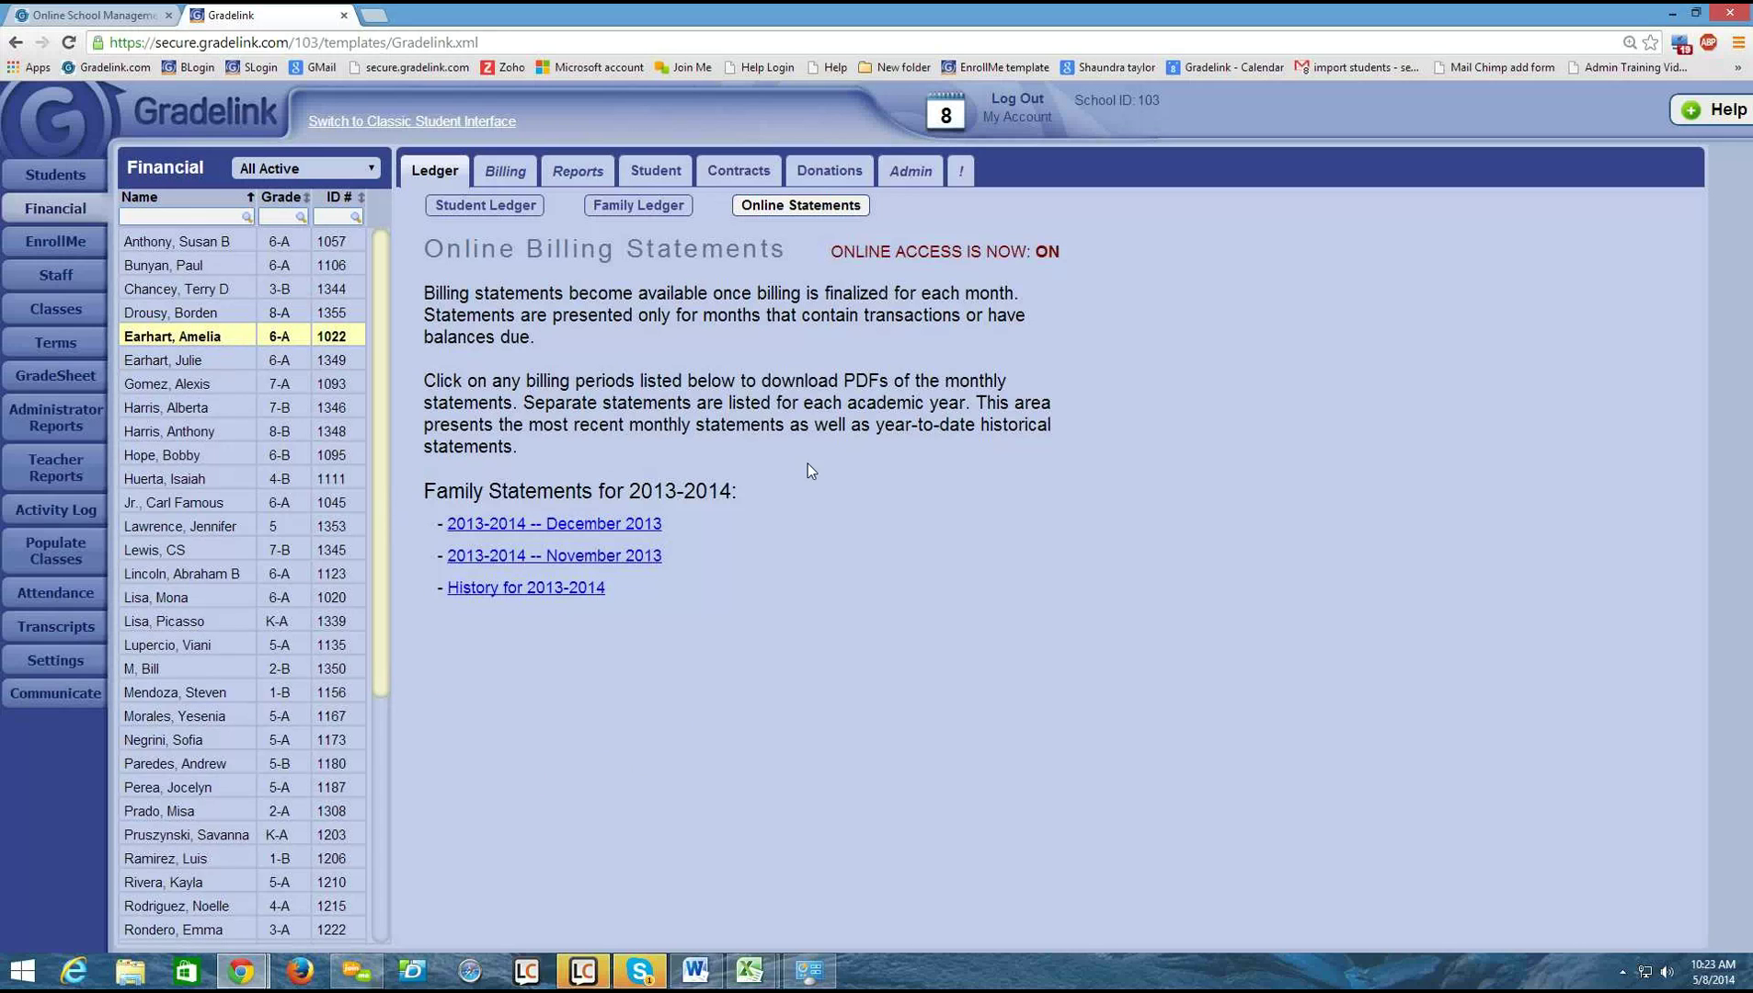
{"action": "left_click", "coordinate": [528, 532]}
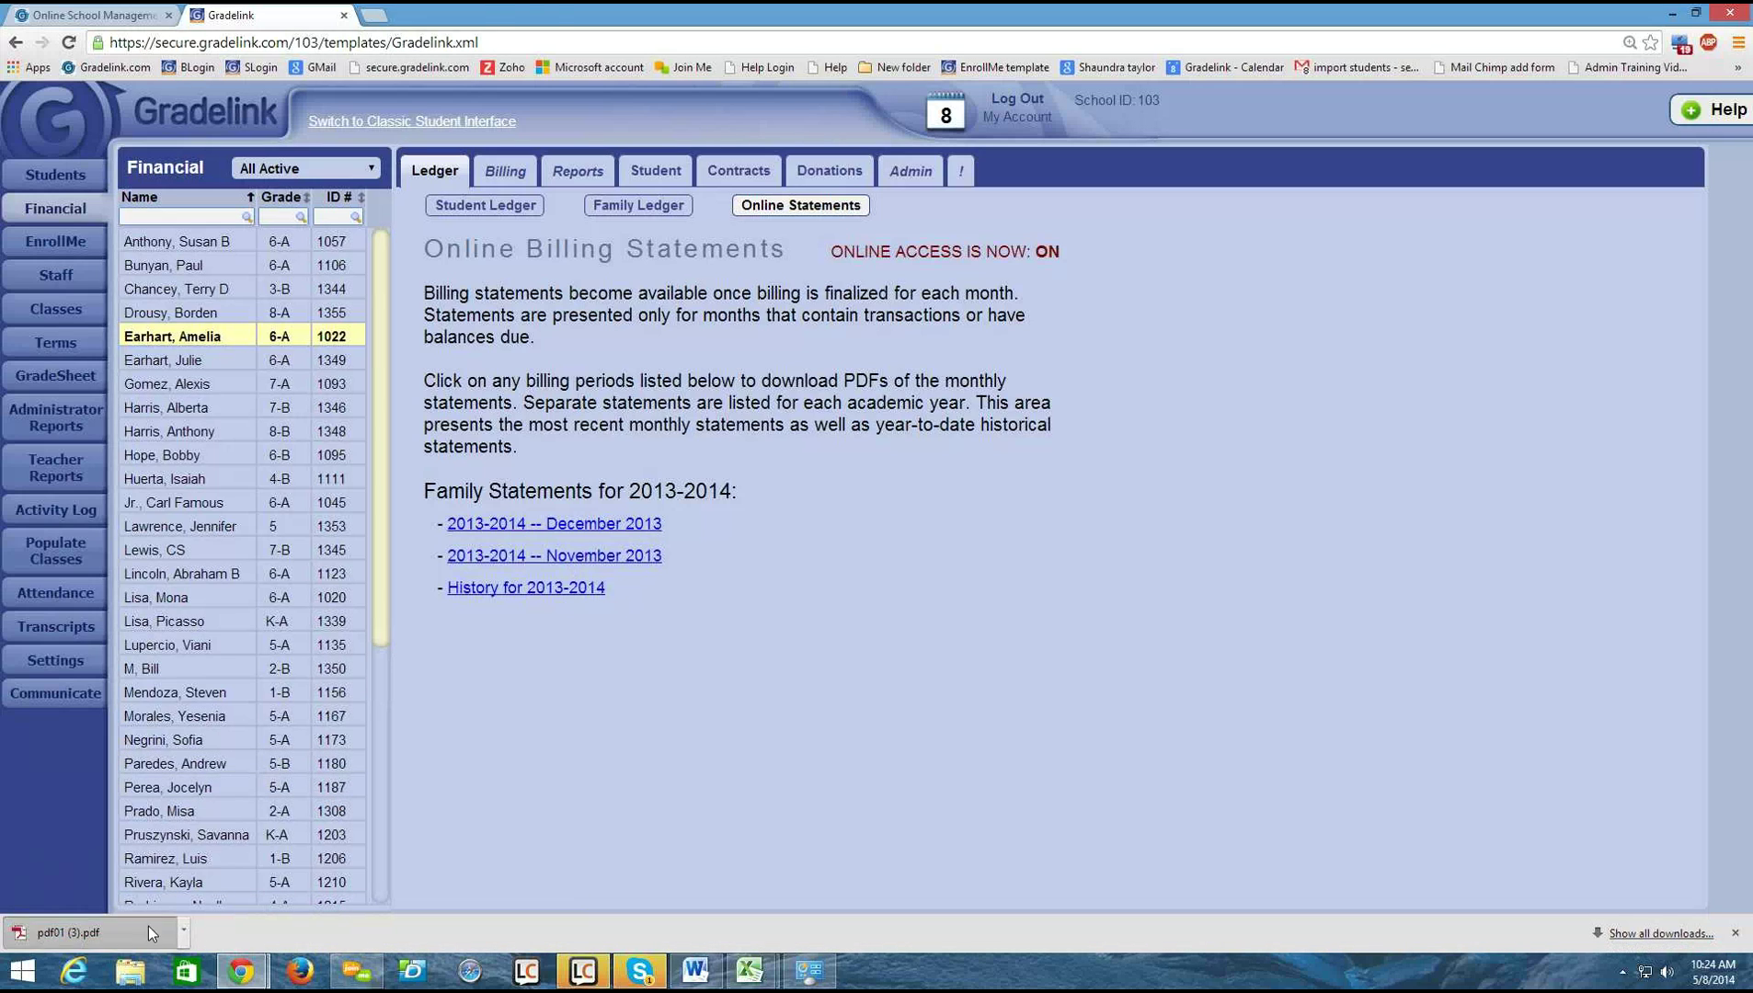
Open pdf01 (3).pdf and highlight the $8,130.00 Balance Due line.
{"action": "left_click", "coordinate": [110, 931]}
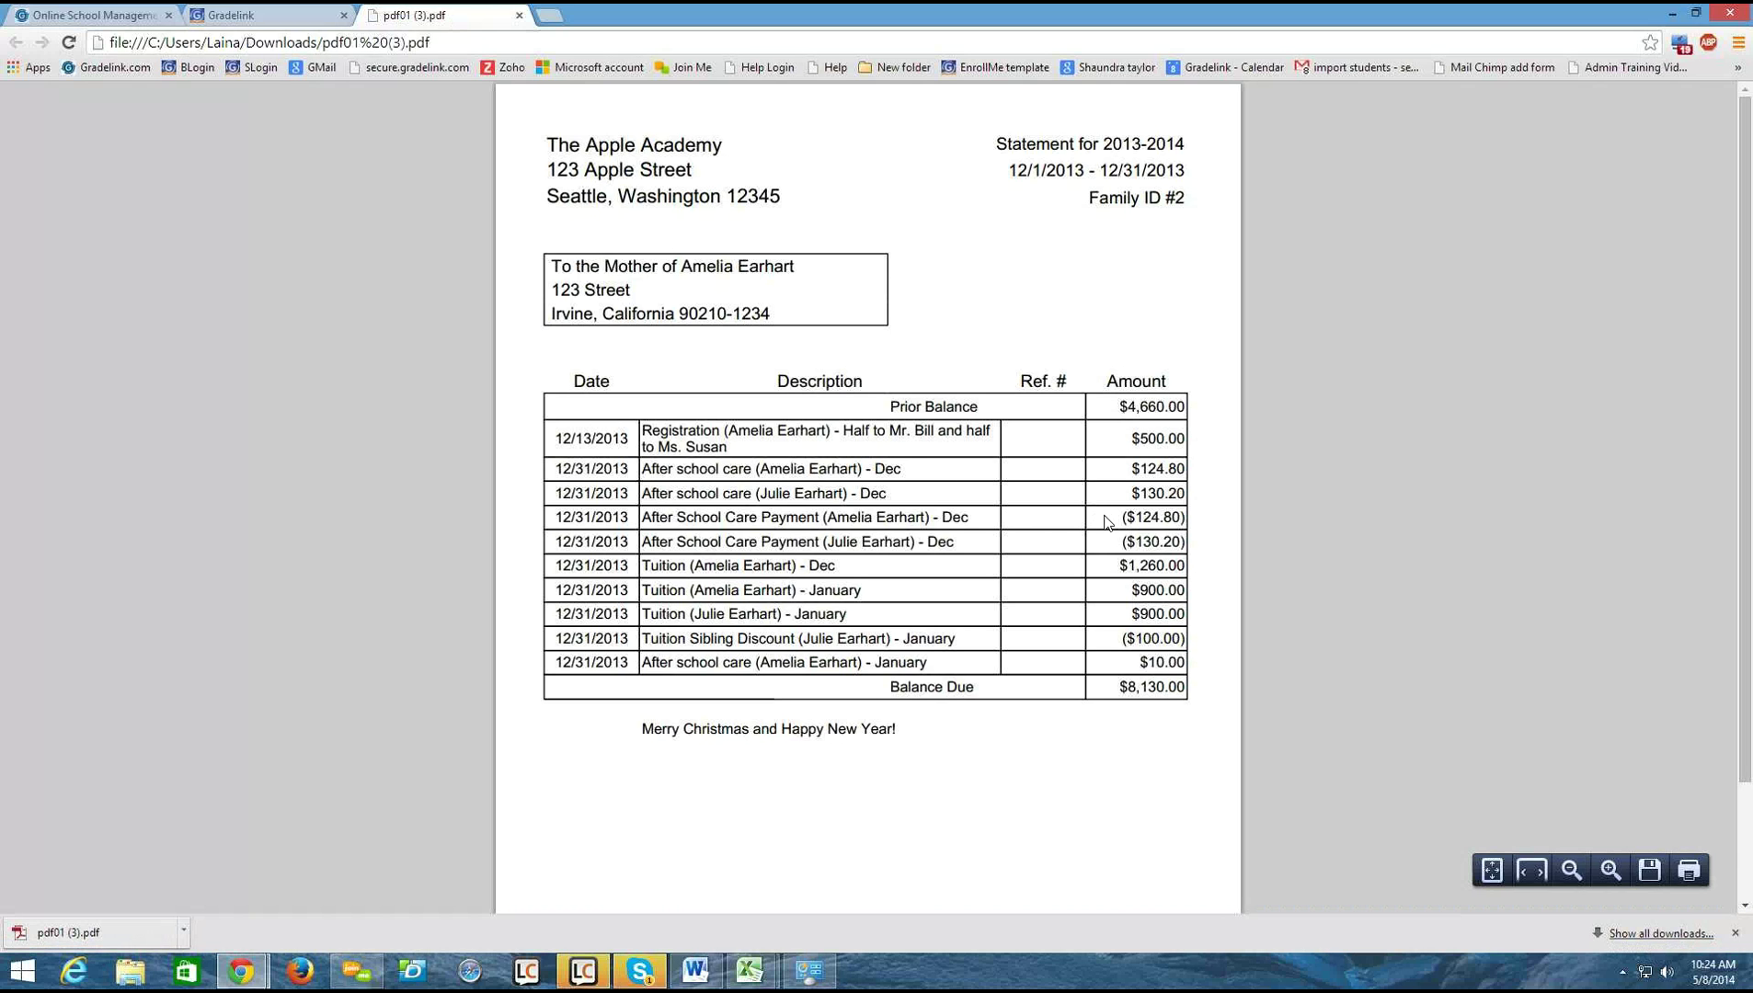
{"action": "scroll", "coordinate": [1095, 524], "scroll_direction": "down", "scroll_amount": 2}
{"action": "scroll", "coordinate": [1095, 570], "scroll_direction": "up", "scroll_amount": 2}
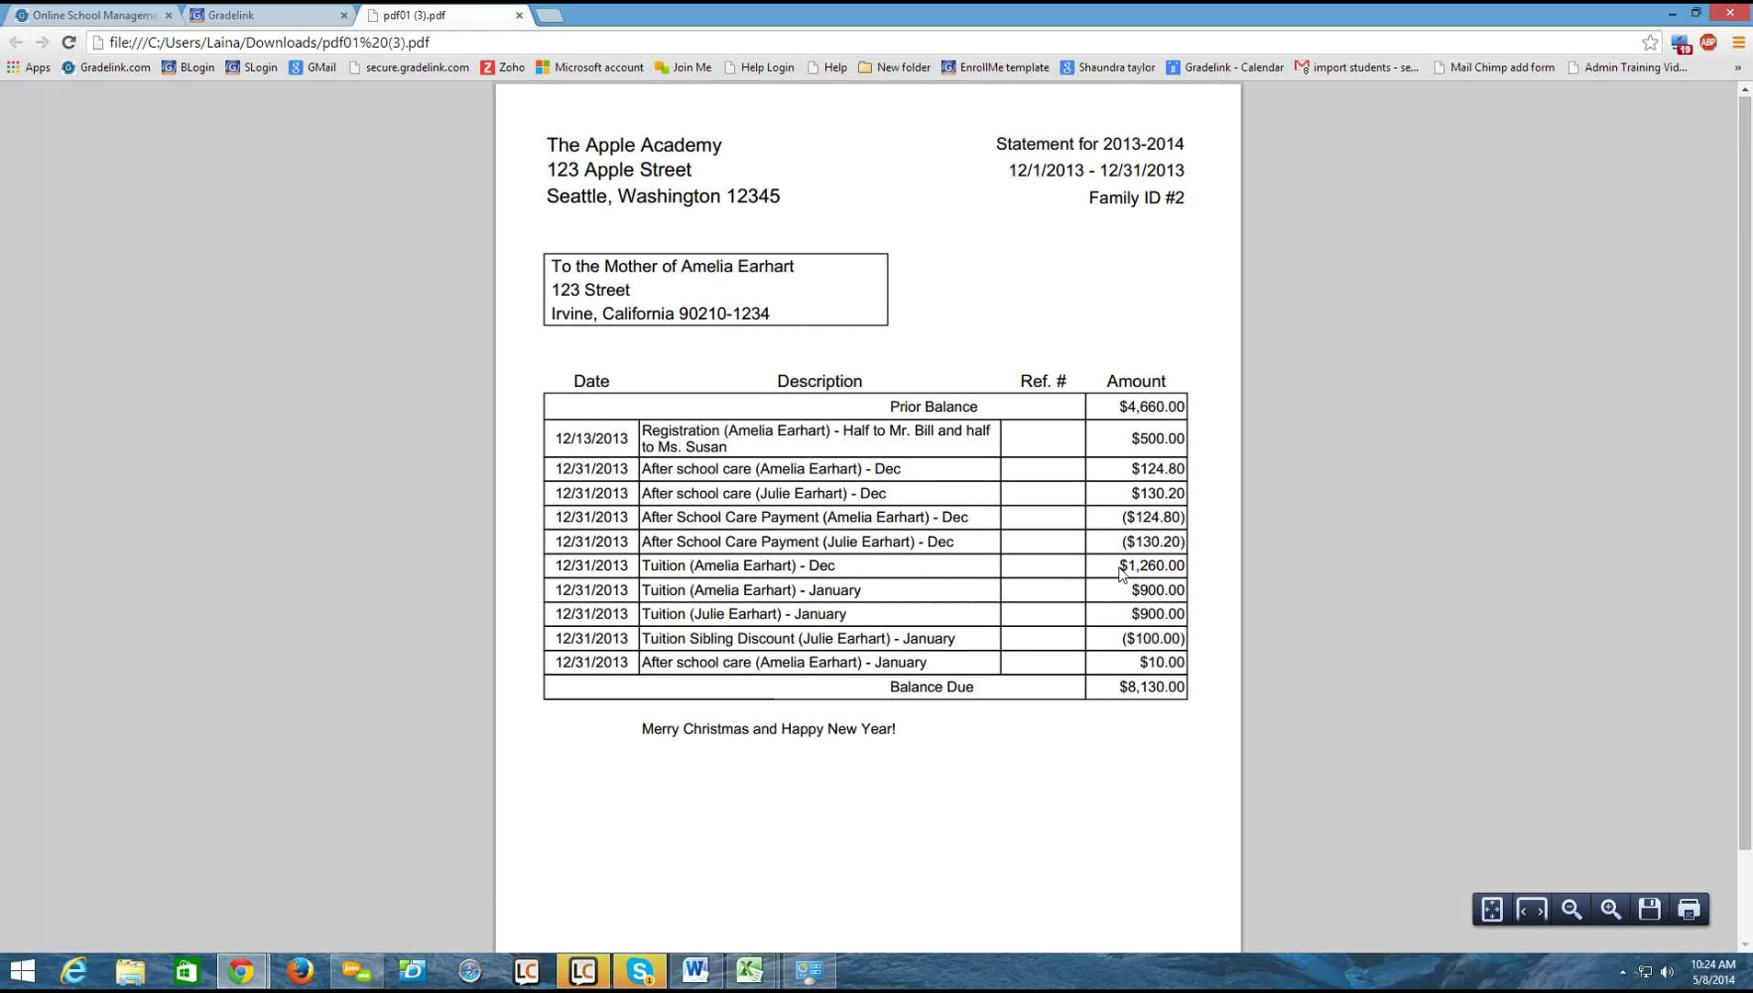
{"action": "left_click_drag", "start_coordinate": [890, 687], "coordinate": [1191, 688]}
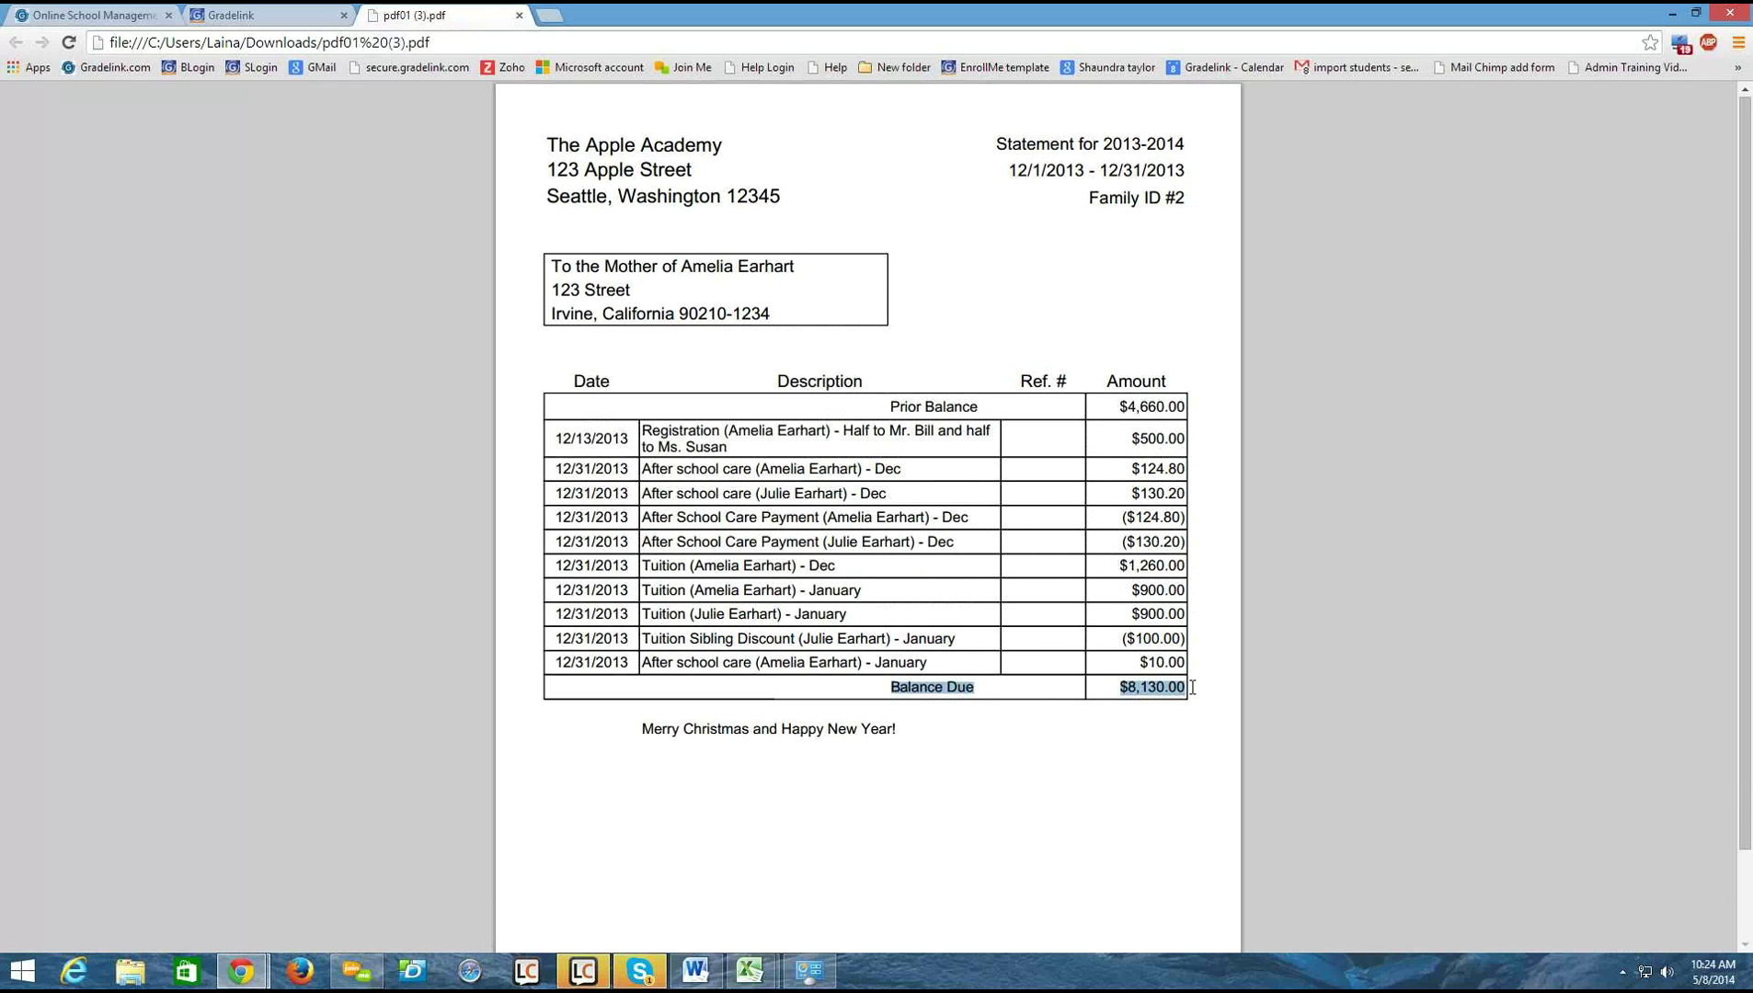
{"action": "left_click", "coordinate": [1181, 730]}
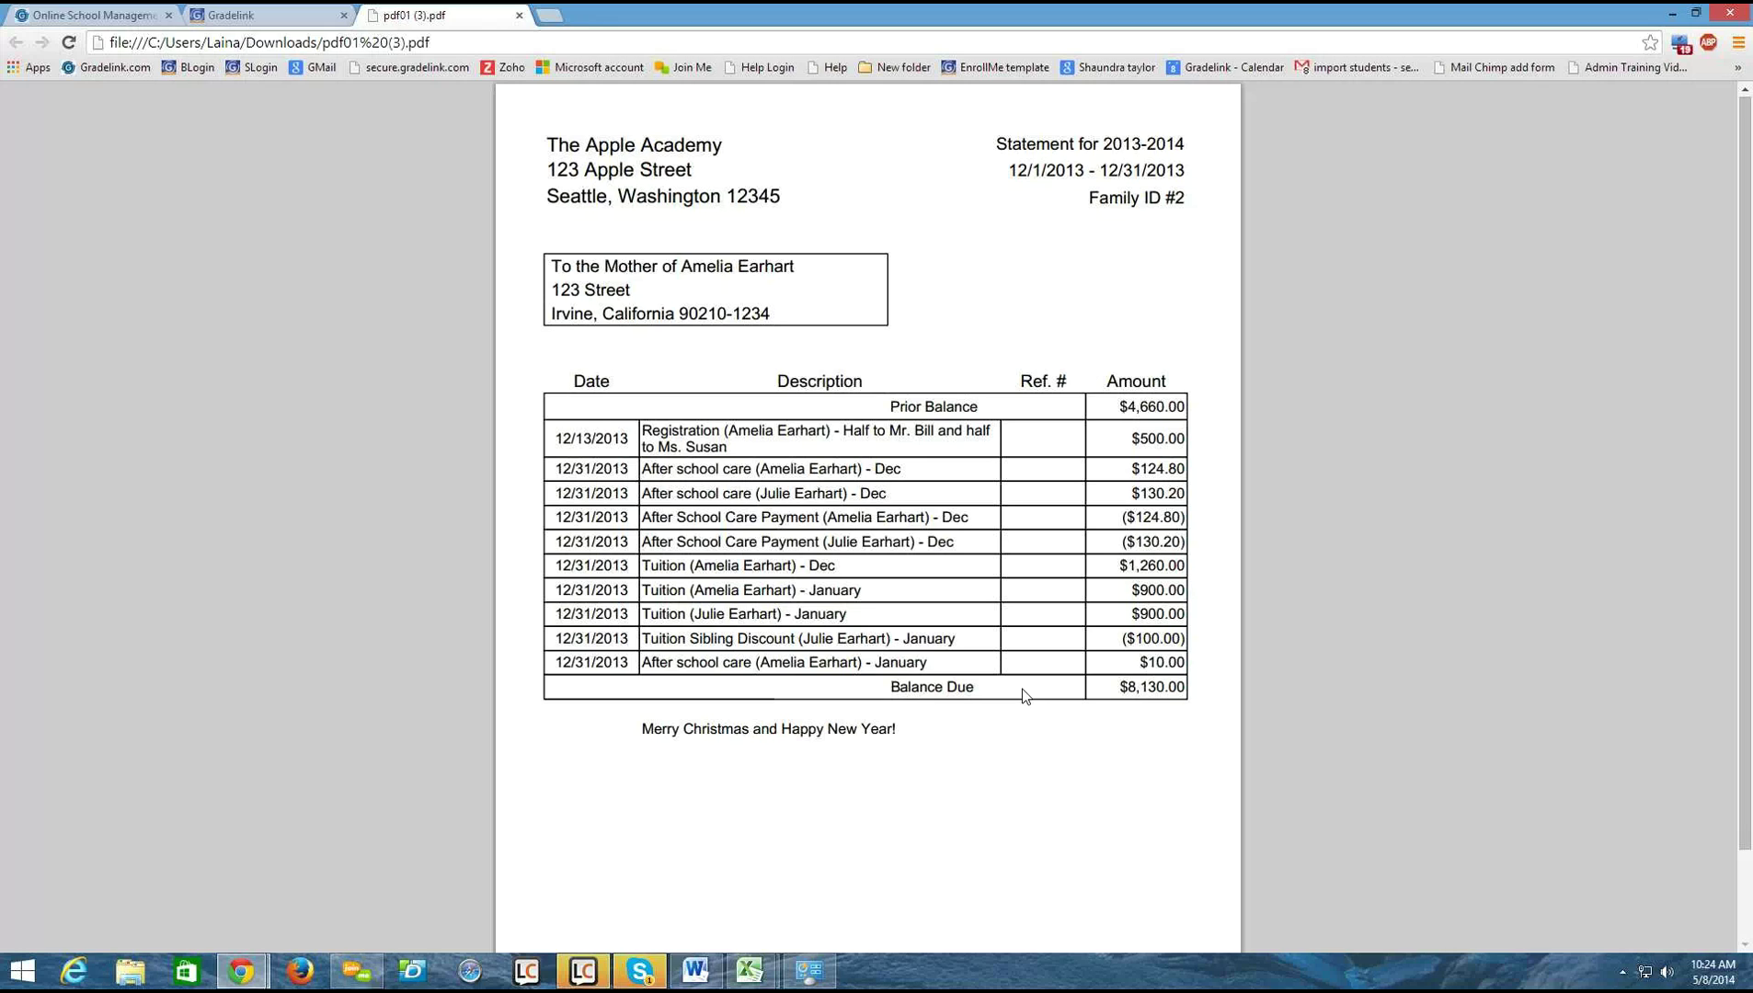